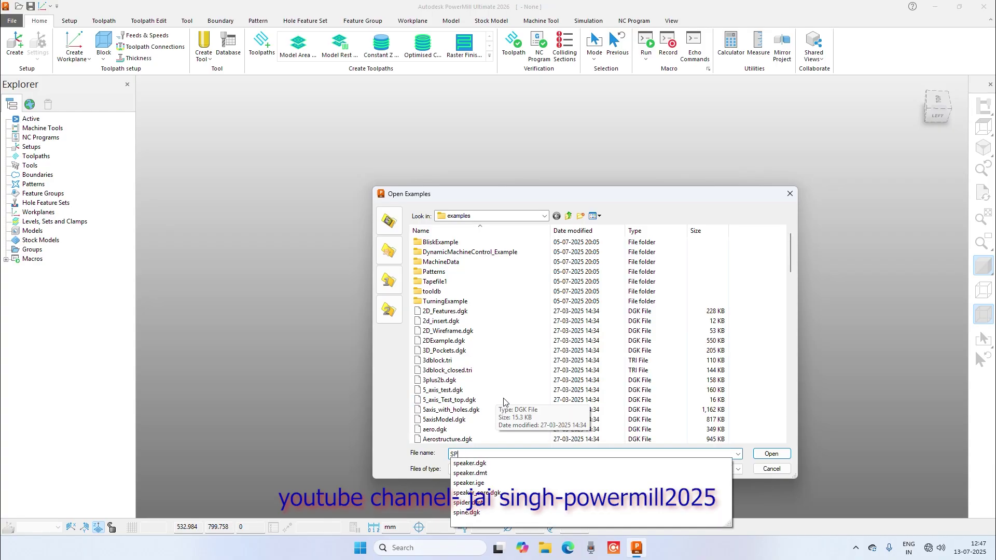
Step: Open the example model speaker_core.dgk and inspect the loaded core
{"action": "left_click", "coordinate": [612, 463]}
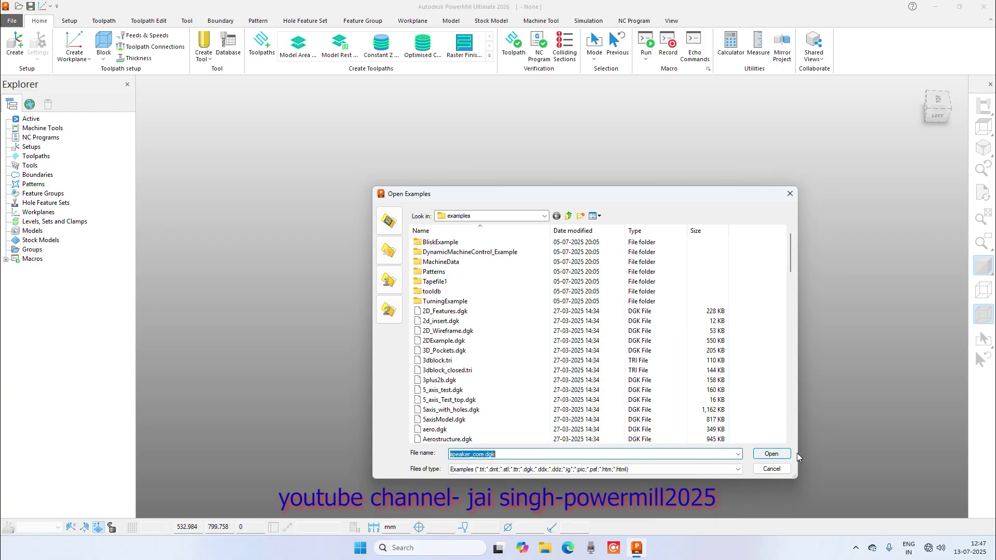
{"action": "left_click", "coordinate": [771, 454]}
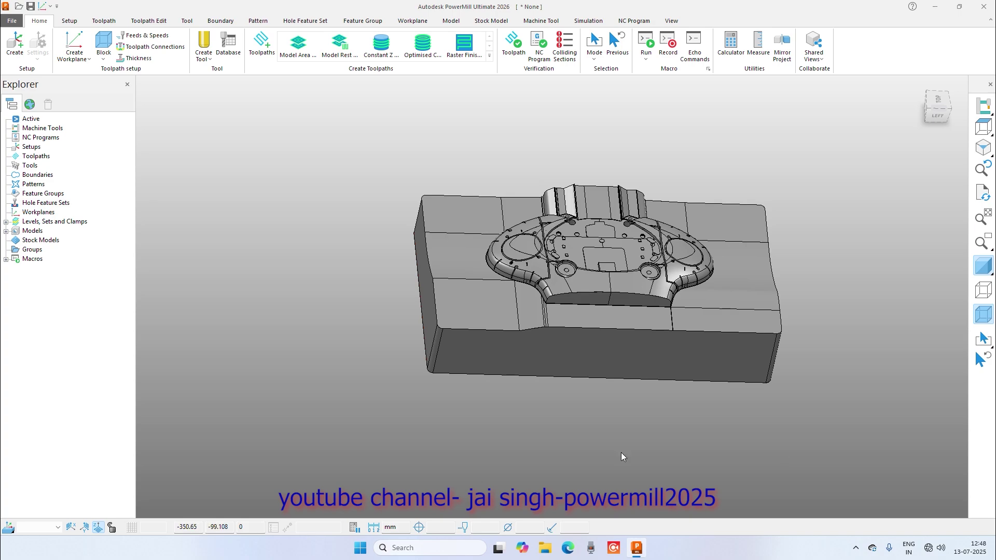
{"action": "scroll", "coordinate": [600, 311], "scroll_direction": "up", "scroll_amount": 4}
{"action": "middle_click_drag", "start_coordinate": [600, 311], "coordinate": [602, 295]}
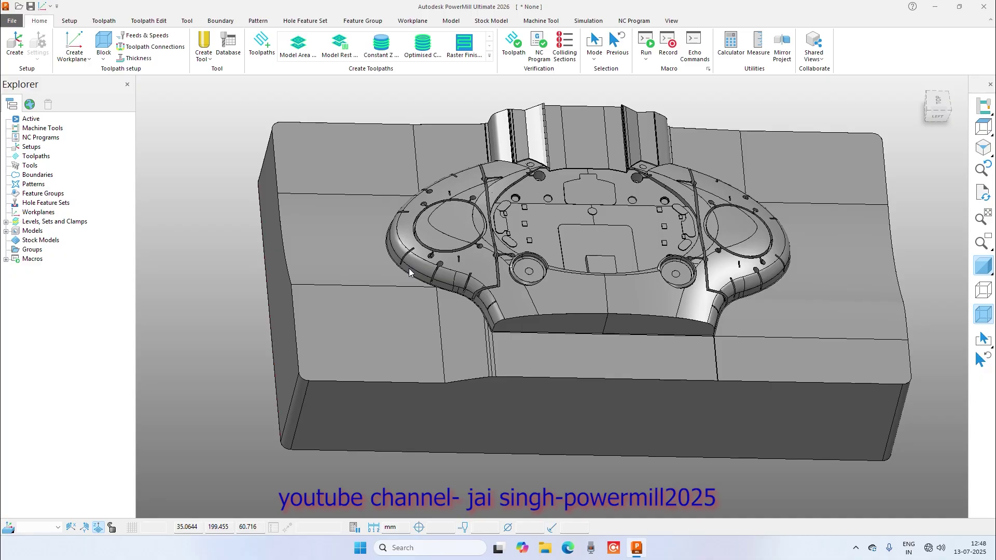
{"action": "scroll", "coordinate": [409, 272], "scroll_direction": "down", "scroll_amount": 3}
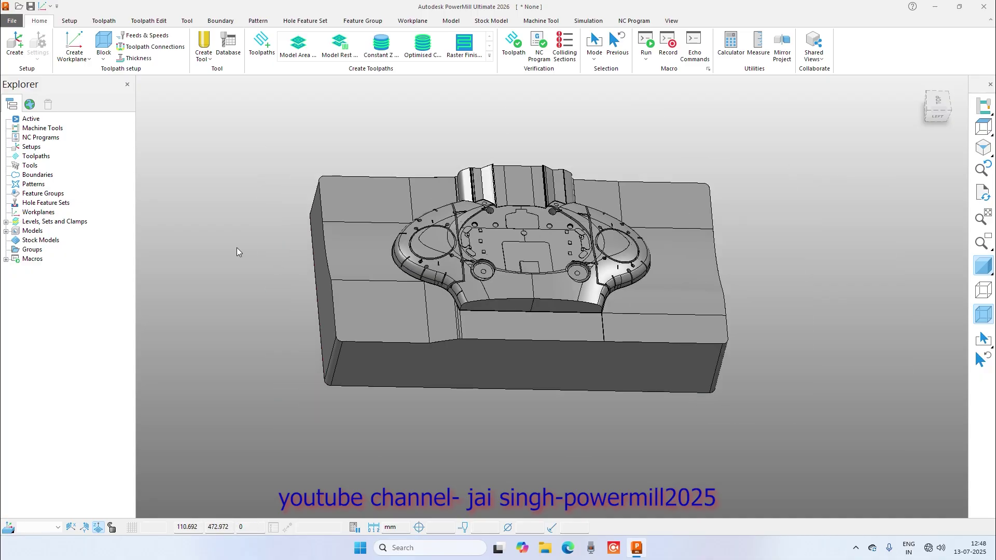
Step: Calculate a block around the whole model and accept it
{"action": "left_click", "coordinate": [104, 44]}
{"action": "left_click", "coordinate": [164, 273]}
{"action": "left_click", "coordinate": [77, 315]}
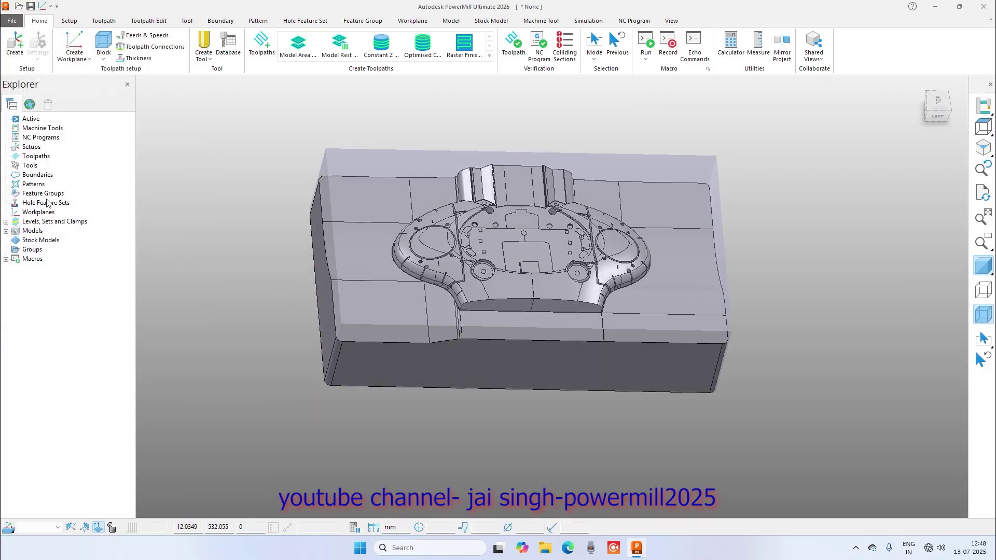
Step: Create a workplane positioned using the block, near the middle of the core's central recess, and activate it
{"action": "right_click", "coordinate": [43, 213]}
{"action": "mouse_move", "coordinate": [147, 260]}
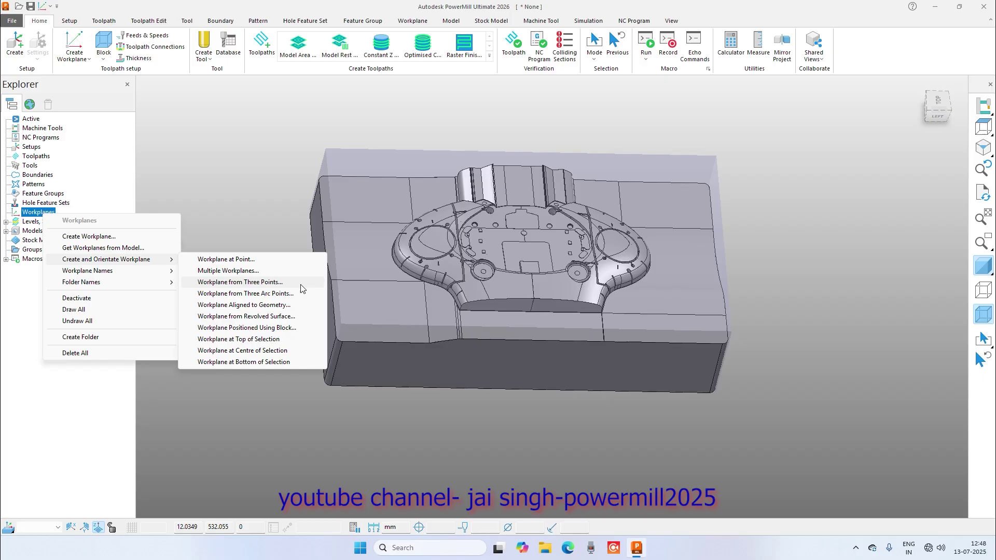
{"action": "left_click", "coordinate": [288, 330]}
{"action": "scroll", "coordinate": [505, 248], "scroll_direction": "up", "scroll_amount": 3}
{"action": "left_click", "coordinate": [535, 222]}
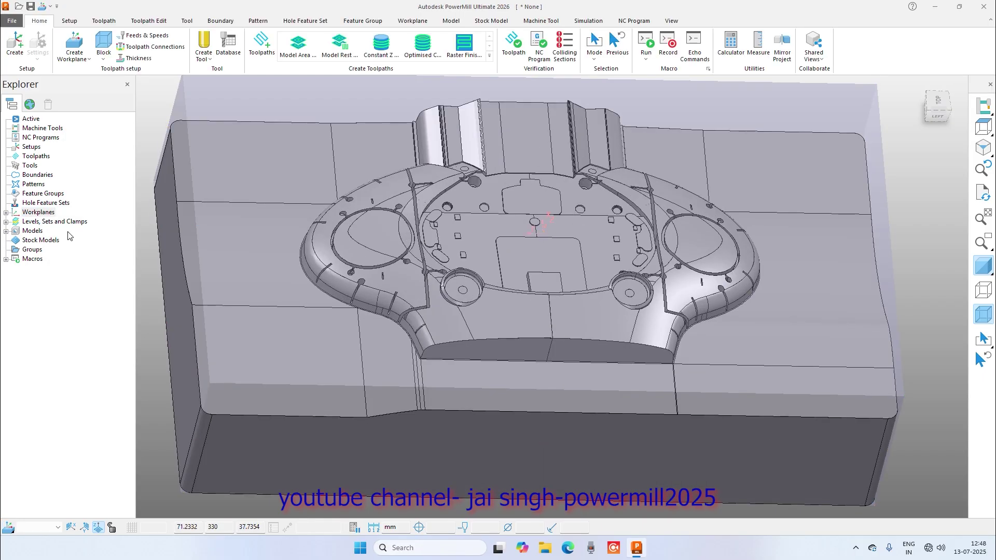
{"action": "left_click", "coordinate": [6, 212]}
{"action": "right_click", "coordinate": [52, 222]}
{"action": "left_click", "coordinate": [83, 295]}
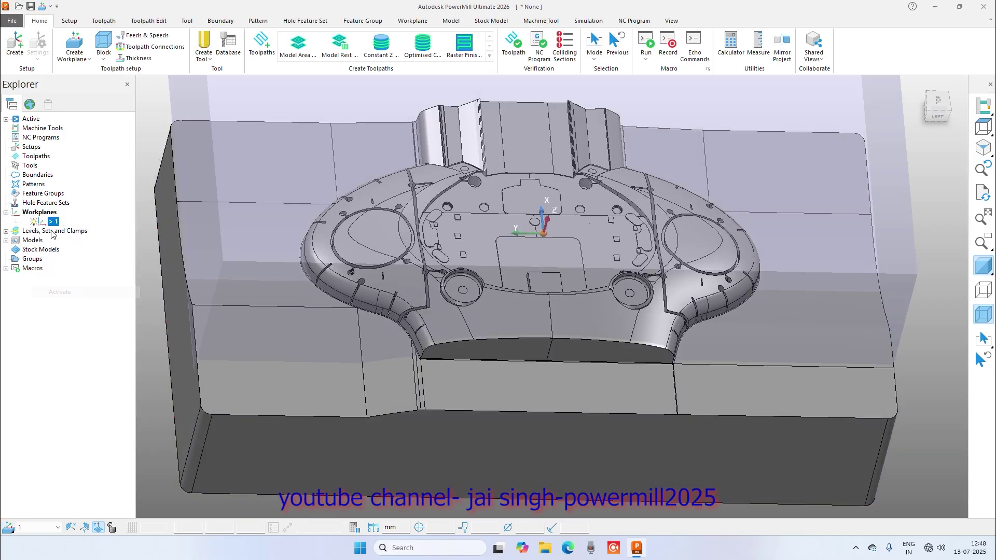
Step: Edit the active workplane by swapping its axes so X runs along the core's length and Z points up, and accept
{"action": "right_click", "coordinate": [52, 222]}
{"action": "left_click", "coordinate": [99, 252]}
{"action": "left_click", "coordinate": [283, 47]}
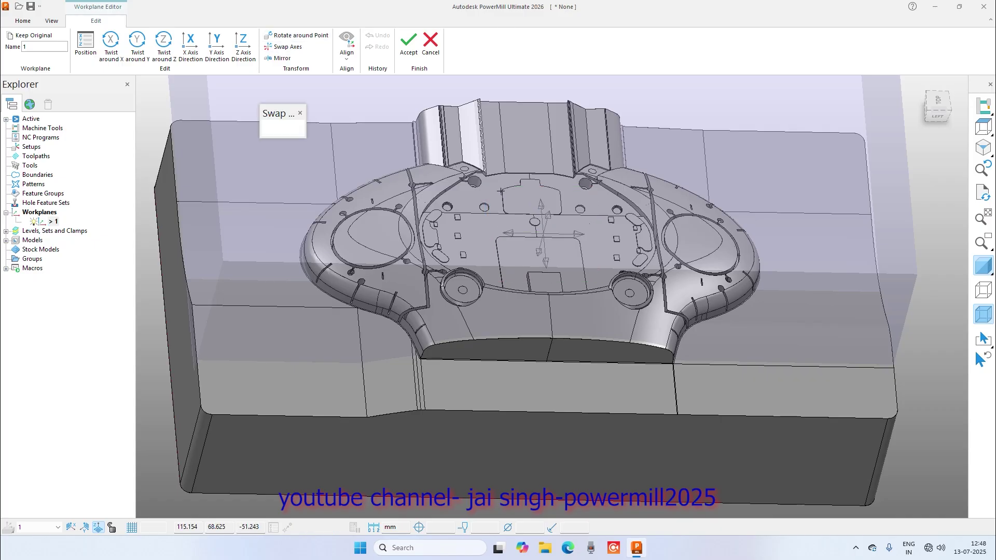
{"action": "left_click", "coordinate": [269, 128]}
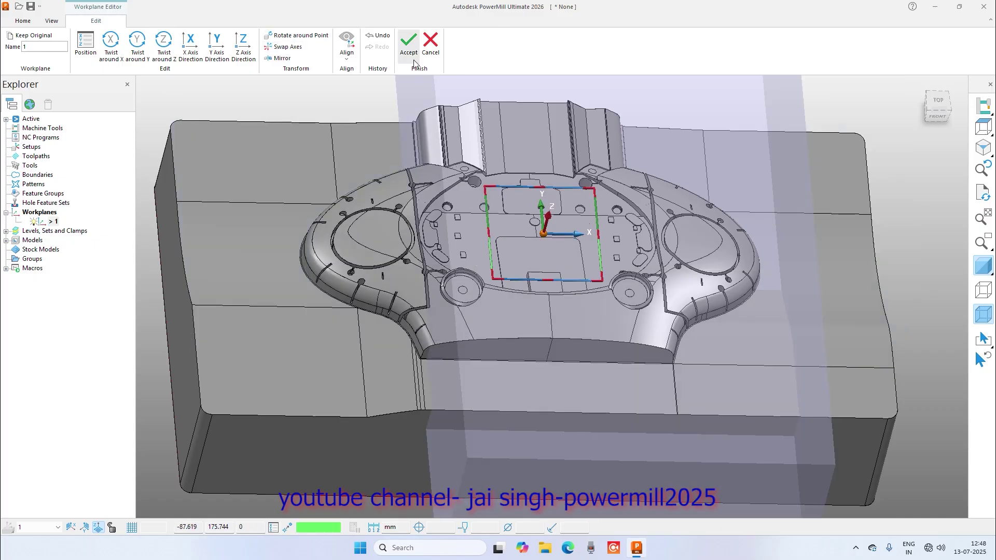
{"action": "left_click", "coordinate": [409, 44]}
Step: Recalculate the box block from the model in the active workplane's coordinate system and accept it
{"action": "left_click", "coordinate": [103, 42]}
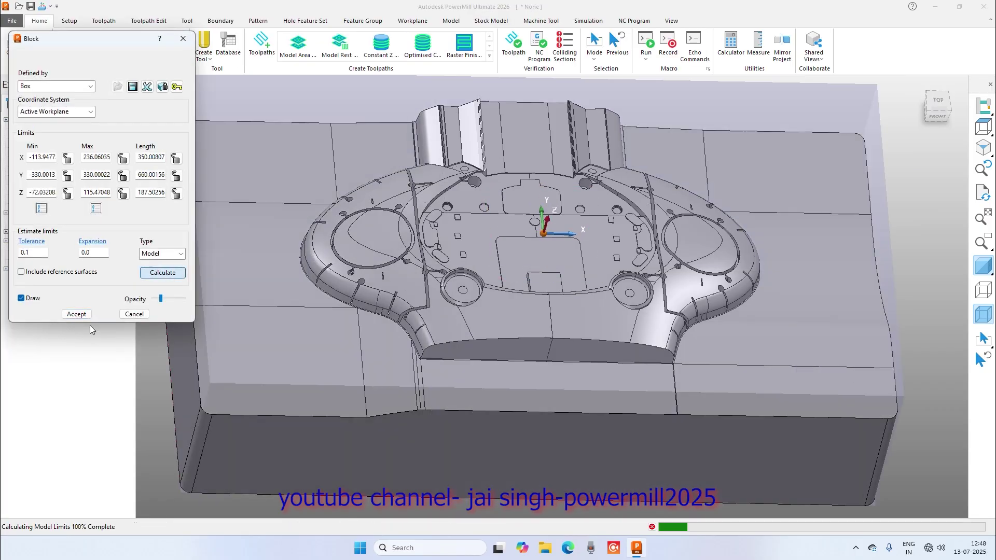
{"action": "scroll", "coordinate": [539, 277], "scroll_direction": "down", "scroll_amount": 4}
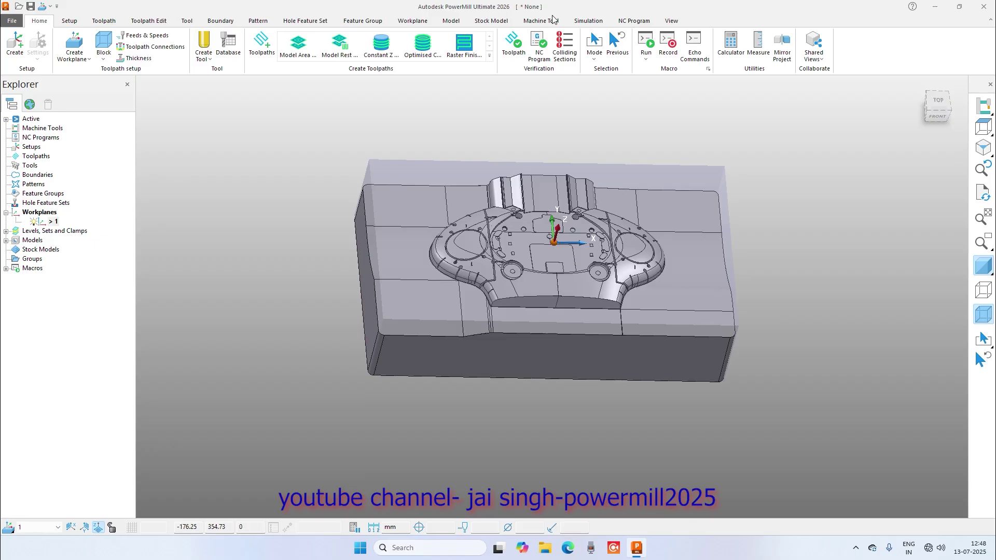
{"action": "left_click", "coordinate": [565, 13]}
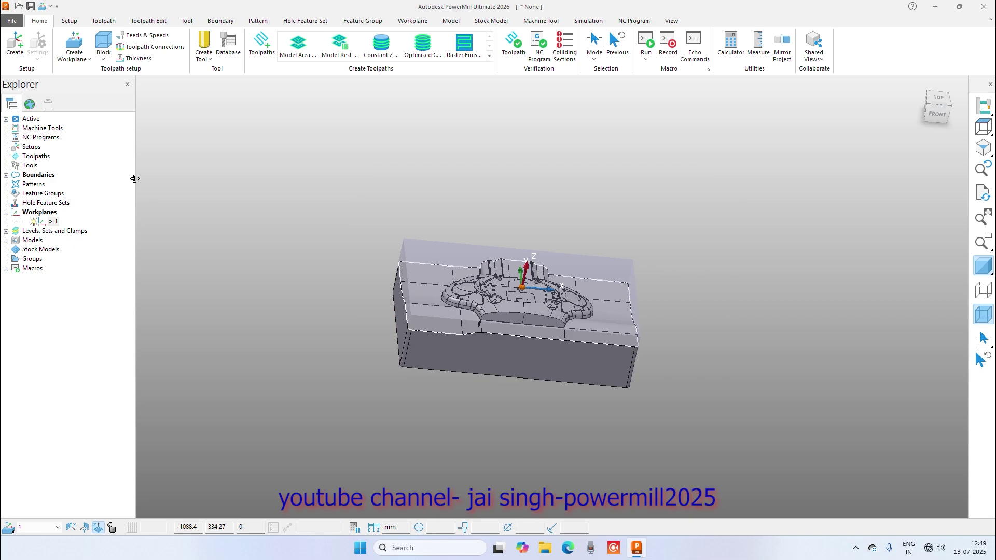
Step: Flatten boundary 1 around the core's outer edge
{"action": "left_click", "coordinate": [6, 176]}
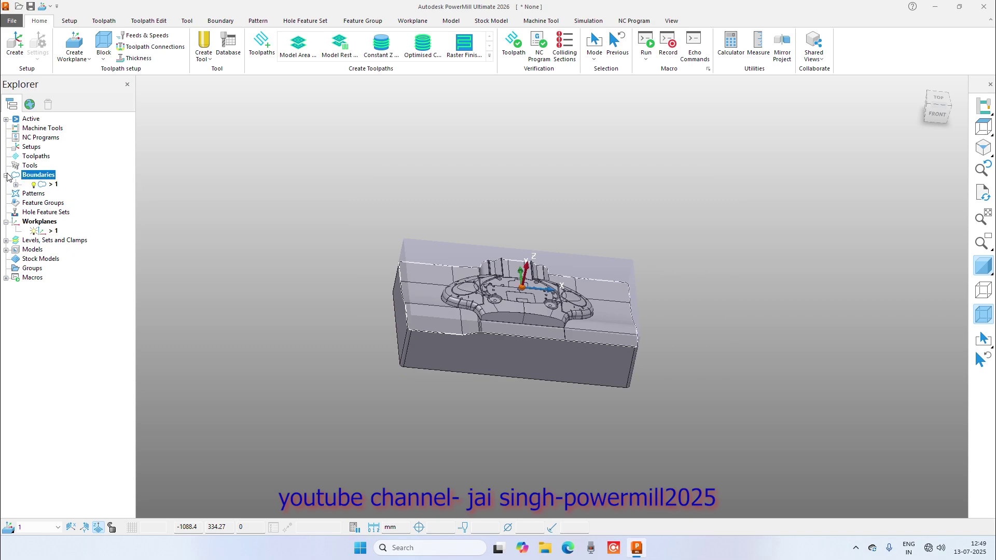
{"action": "right_click", "coordinate": [50, 186]}
{"action": "mouse_move", "coordinate": [148, 422]}
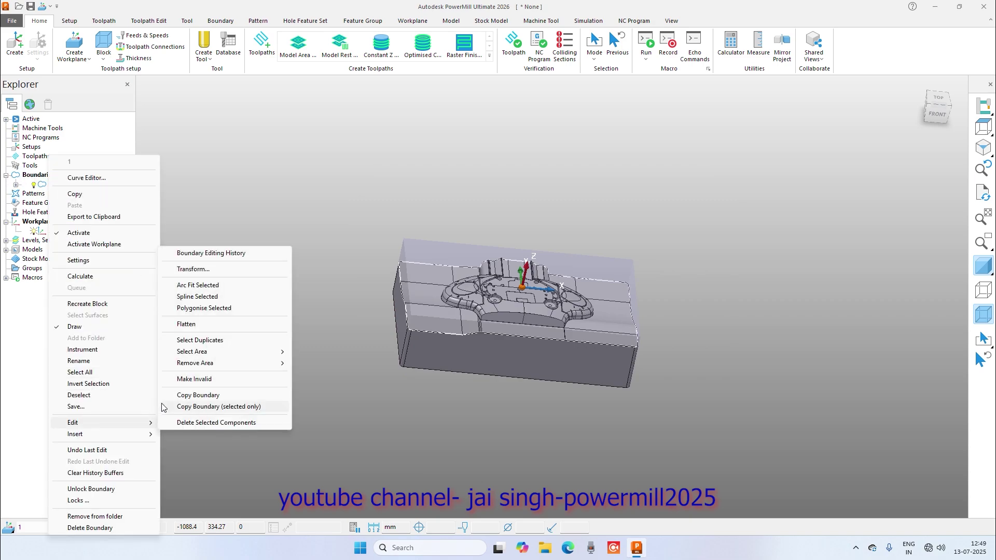
{"action": "left_click", "coordinate": [212, 330]}
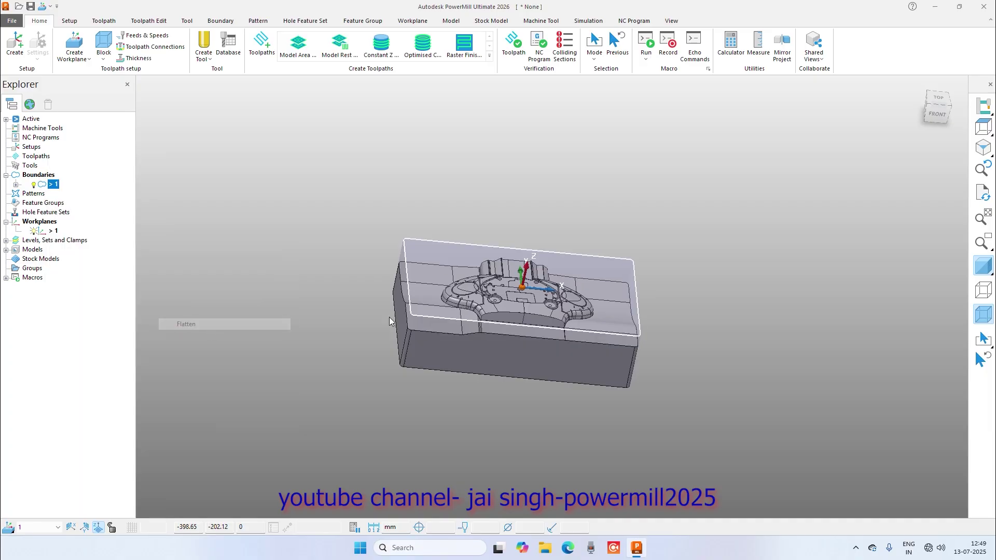
{"action": "scroll", "coordinate": [525, 269], "scroll_direction": "up", "scroll_amount": 4}
{"action": "middle_click_drag", "start_coordinate": [523, 274], "coordinate": [493, 350]}
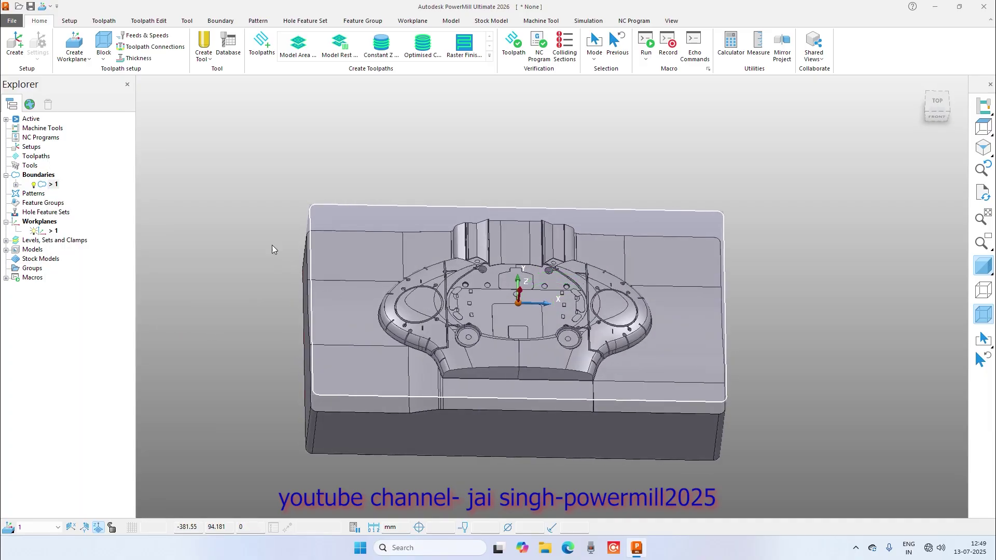
Step: Start a Model Area Clearance toolpath and create a tip radiused tool for it named 50BULL, diameter 50 and tip radius 2
{"action": "left_click", "coordinate": [296, 52]}
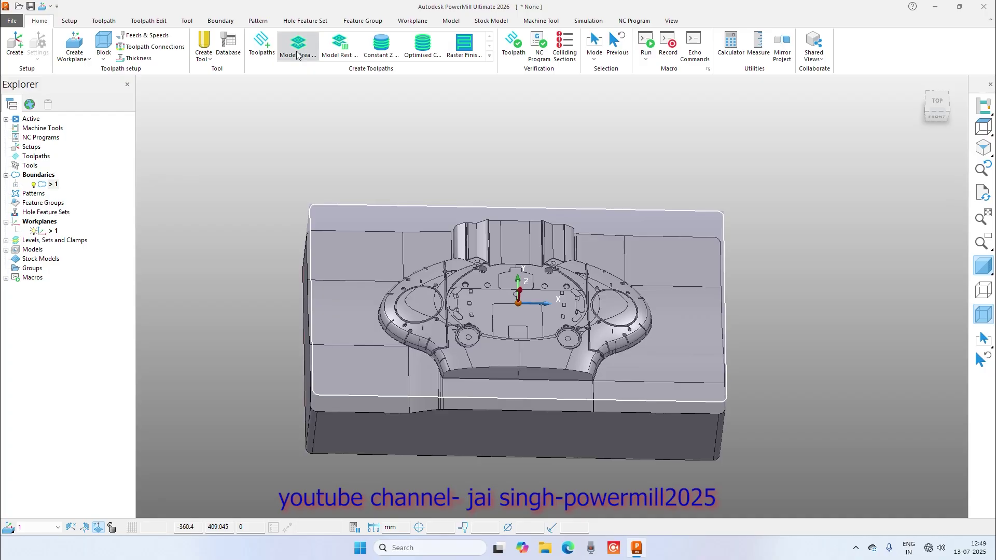
{"action": "left_click", "coordinate": [237, 161]}
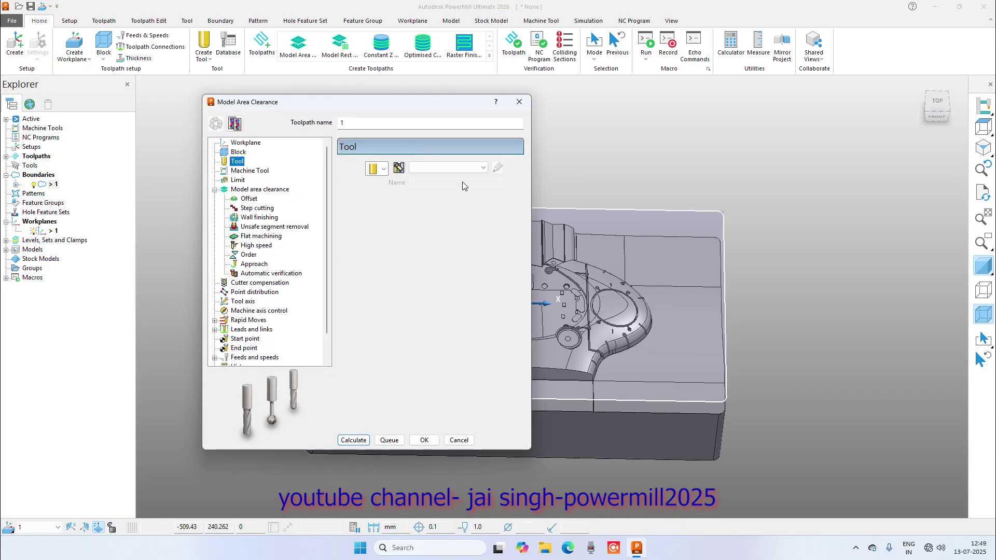
{"action": "left_click", "coordinate": [482, 167]}
{"action": "left_click", "coordinate": [384, 169]}
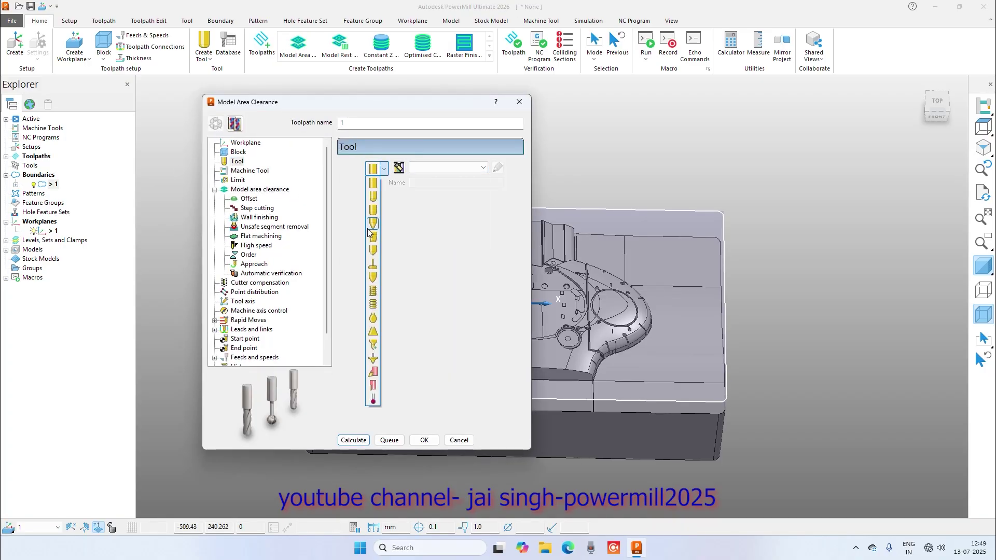
{"action": "left_click", "coordinate": [373, 205]}
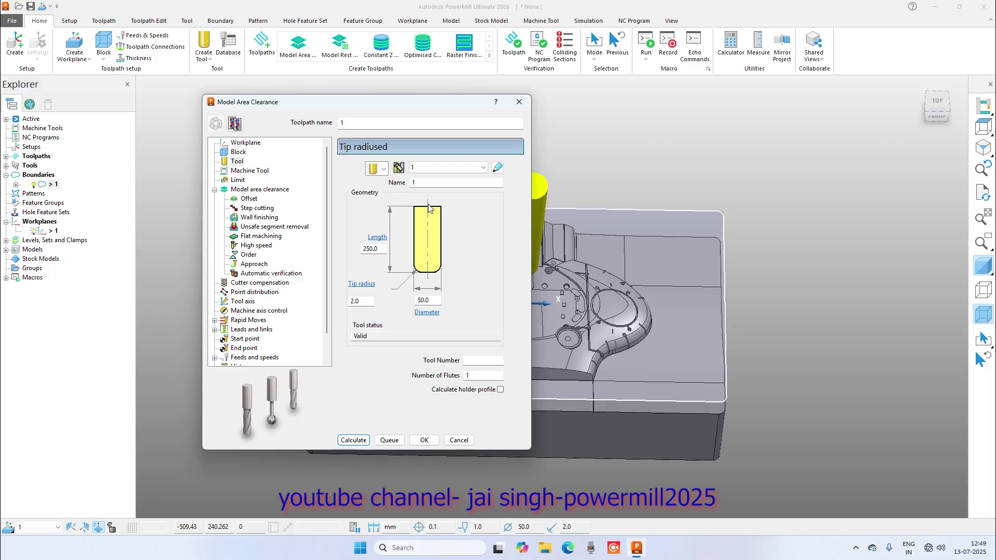
{"action": "double_click", "coordinate": [425, 183]}
{"action": "type", "text": "50BULL"}
Step: Check the boundary limit and area clearance settings, and turn off Maintain cut direction in the offset settings
{"action": "left_click", "coordinate": [239, 180]}
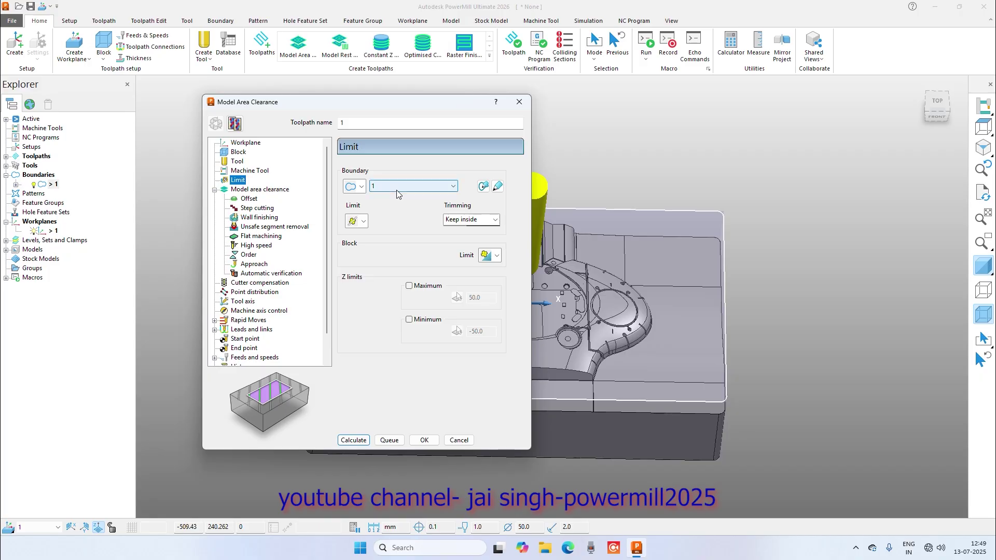
{"action": "left_click", "coordinate": [259, 190]}
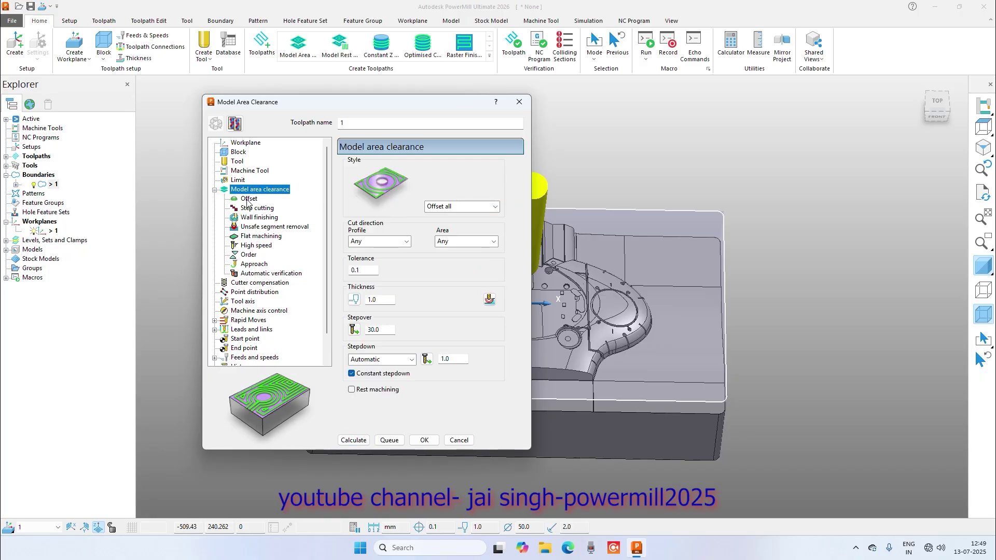
{"action": "left_click", "coordinate": [249, 199]}
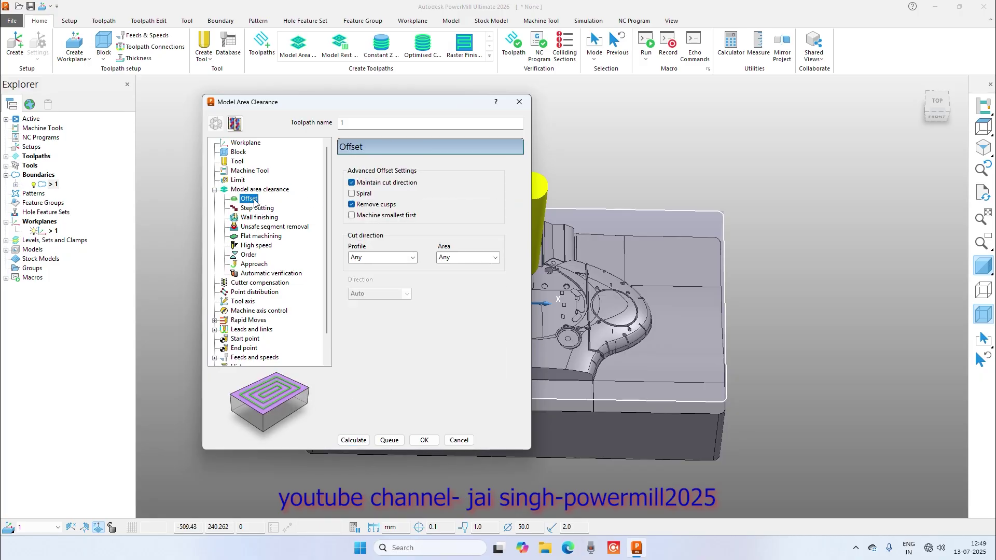
{"action": "scroll", "coordinate": [285, 247], "scroll_direction": "down", "scroll_amount": 1}
{"action": "left_click", "coordinate": [352, 183]}
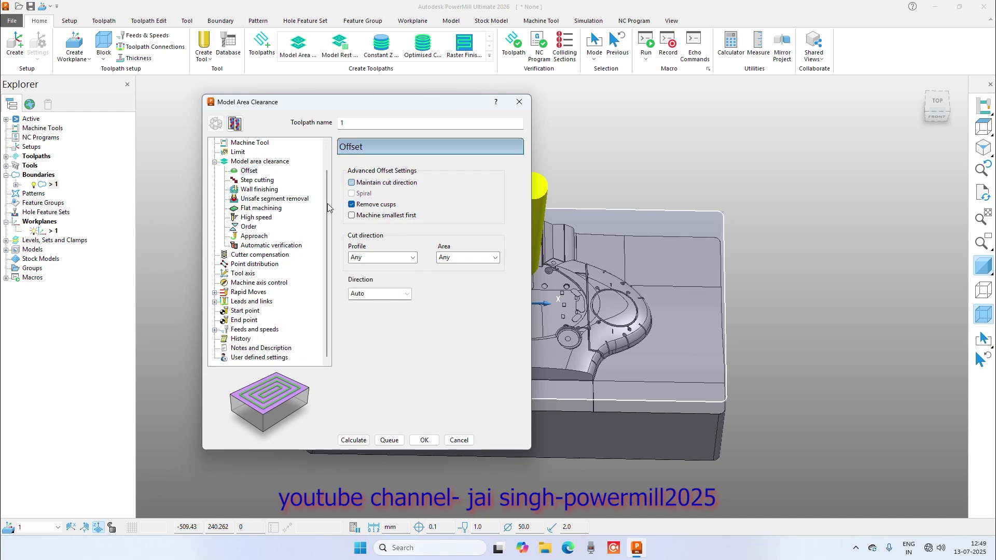
Step: Calculate the rapid move heights from block and model, and accept the ramp lead-in with zig angle 2.0 and ramp height 1.0
{"action": "left_click", "coordinate": [245, 292]}
{"action": "left_click", "coordinate": [481, 394]}
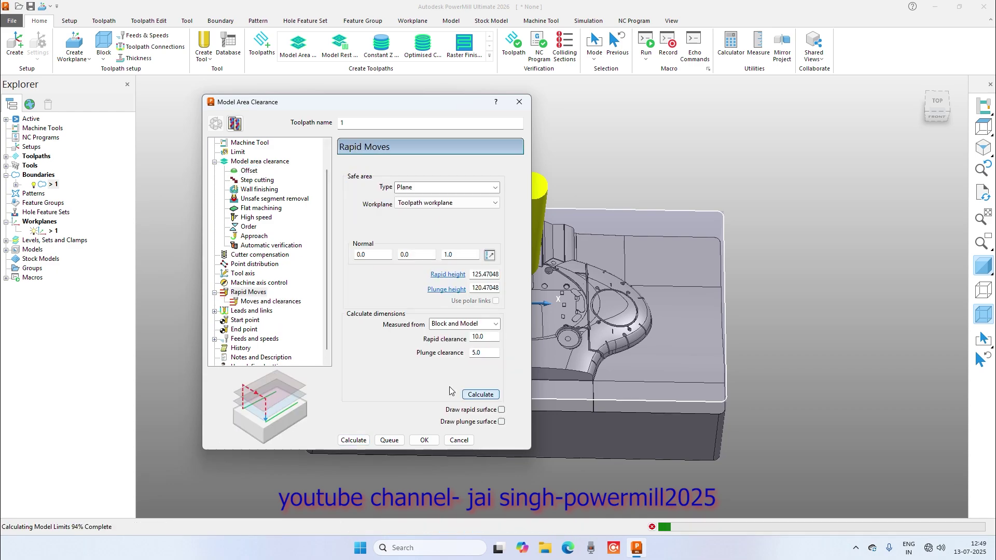
{"action": "left_click", "coordinate": [258, 312]}
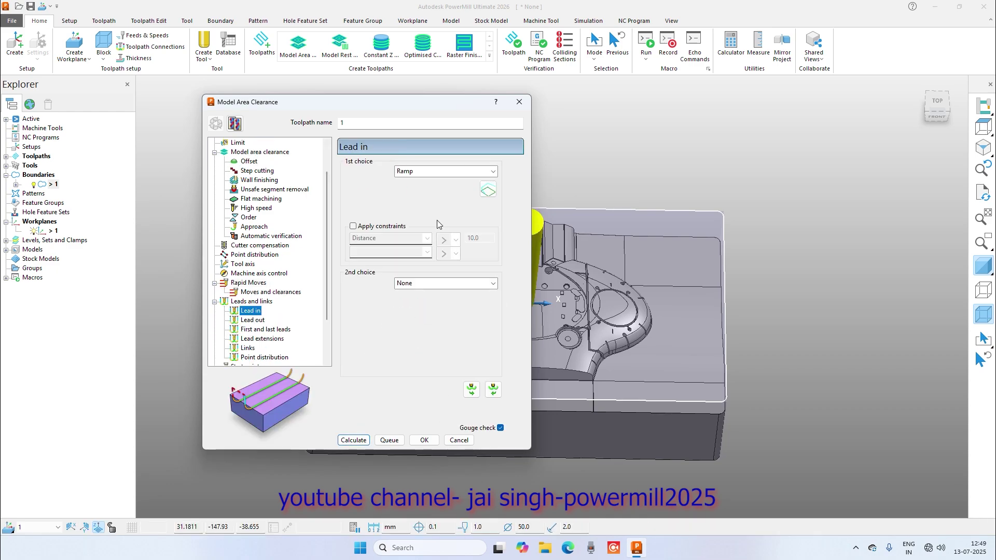
{"action": "left_click", "coordinate": [486, 192]}
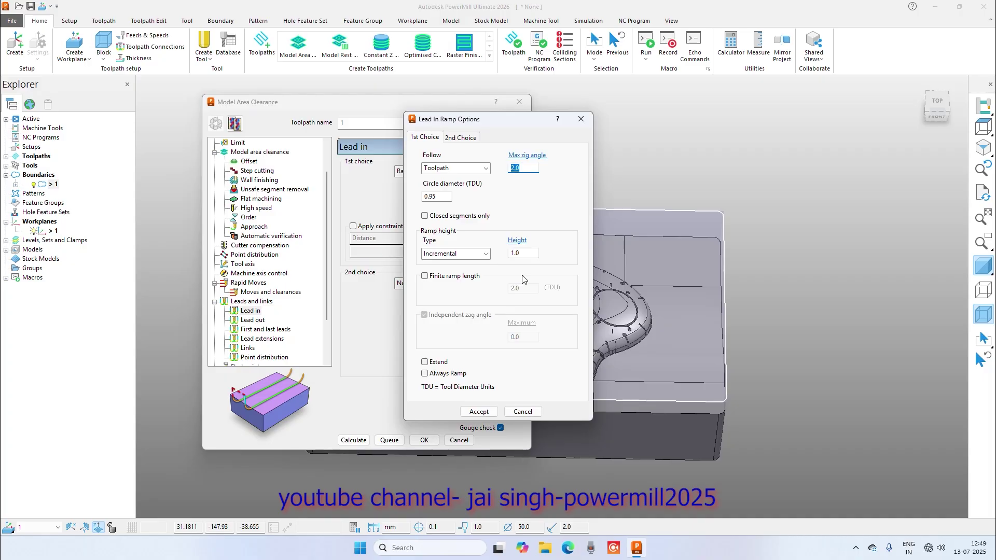
{"action": "left_click", "coordinate": [479, 412]}
Step: Check the toolpath's link settings, calculate the Model Area Clearance toolpath and close its dialog
{"action": "scroll", "coordinate": [249, 299], "scroll_direction": "down", "scroll_amount": 2}
{"action": "left_click", "coordinate": [247, 292]}
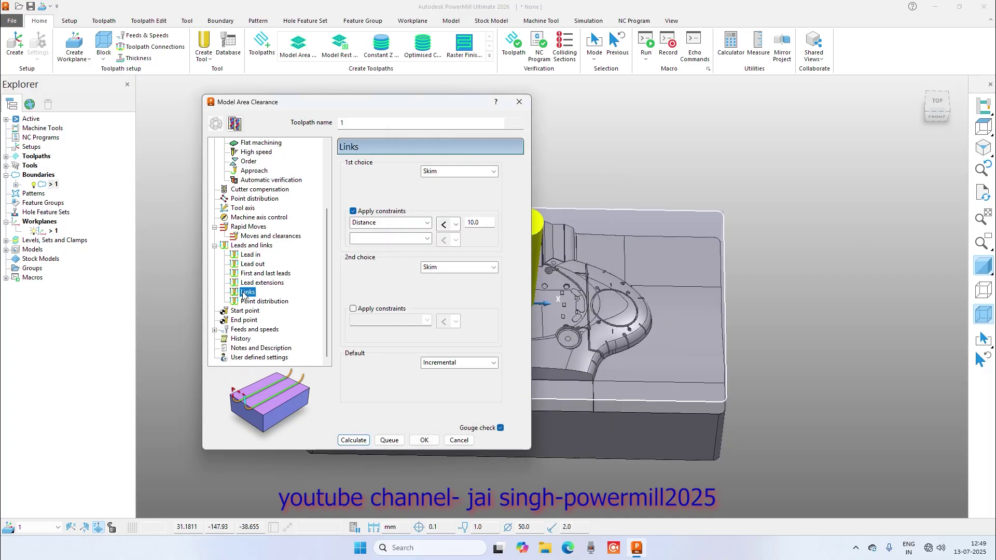
{"action": "left_click", "coordinate": [355, 440]}
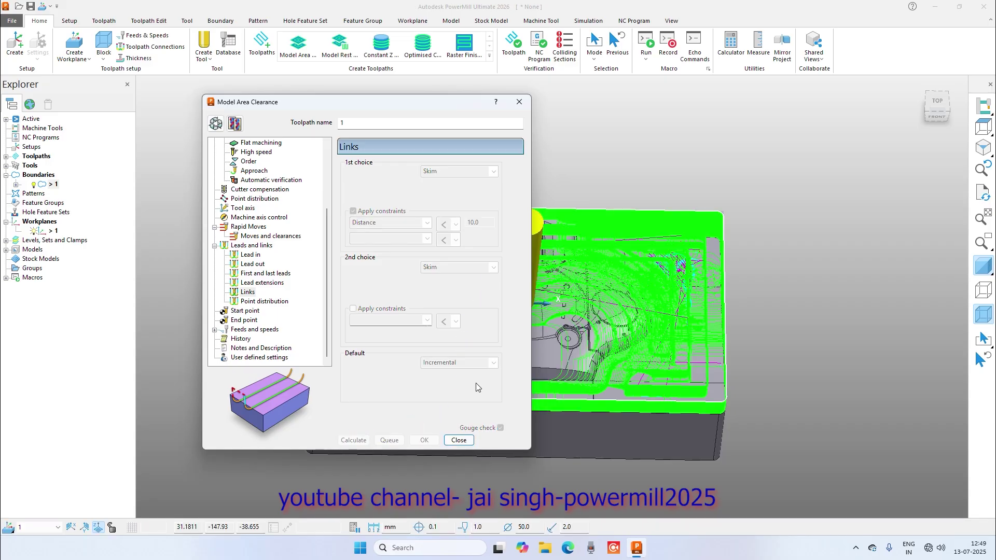
{"action": "left_click", "coordinate": [462, 443]}
Step: Inspect the calculated roughing toolpath on the core, and hide both the toolpath and the 50BULL tool
{"action": "scroll", "coordinate": [616, 328], "scroll_direction": "up", "scroll_amount": 2}
{"action": "middle_click_drag", "start_coordinate": [616, 328], "coordinate": [587, 301]}
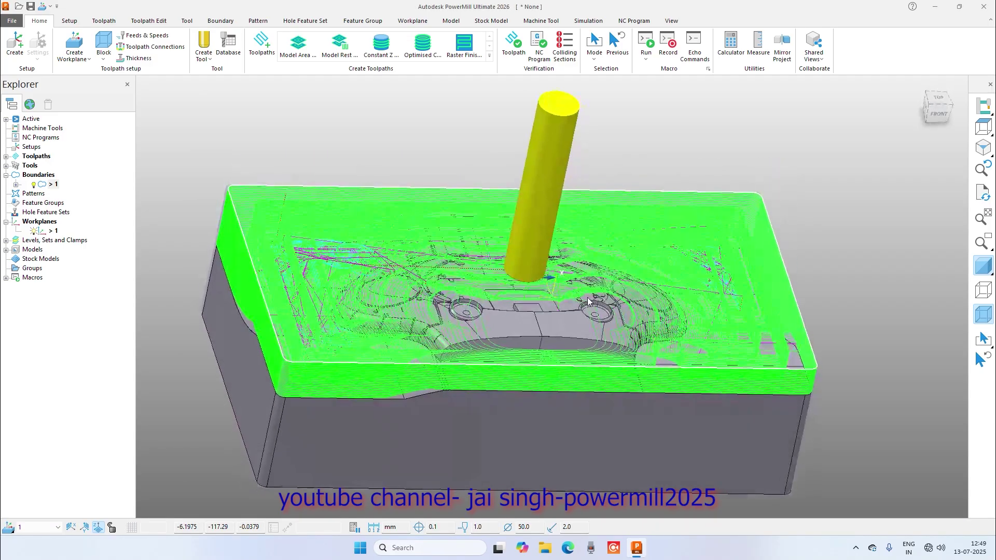
{"action": "left_click", "coordinate": [6, 156]}
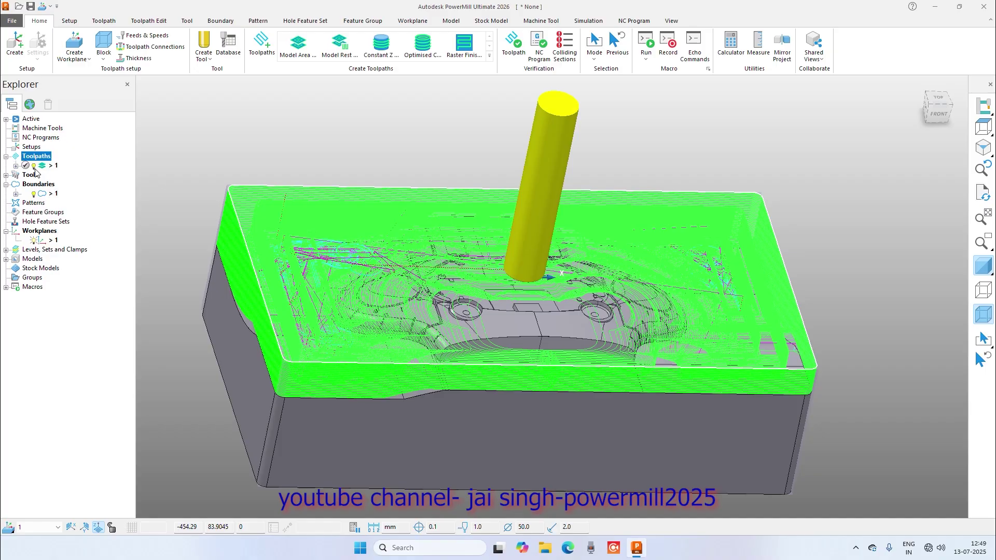
{"action": "left_click", "coordinate": [33, 166]}
{"action": "scroll", "coordinate": [440, 265], "scroll_direction": "down", "scroll_amount": 3}
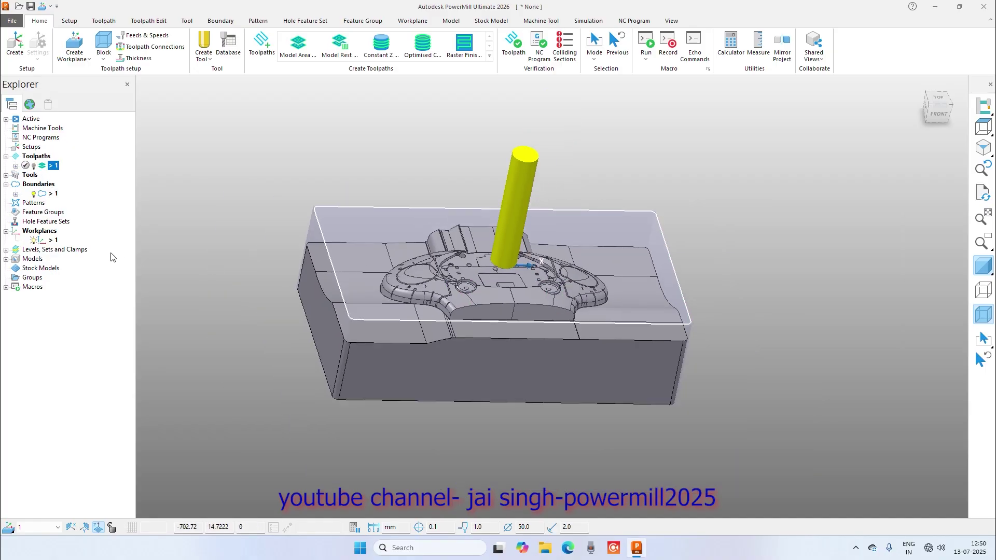
{"action": "left_click", "coordinate": [6, 175]}
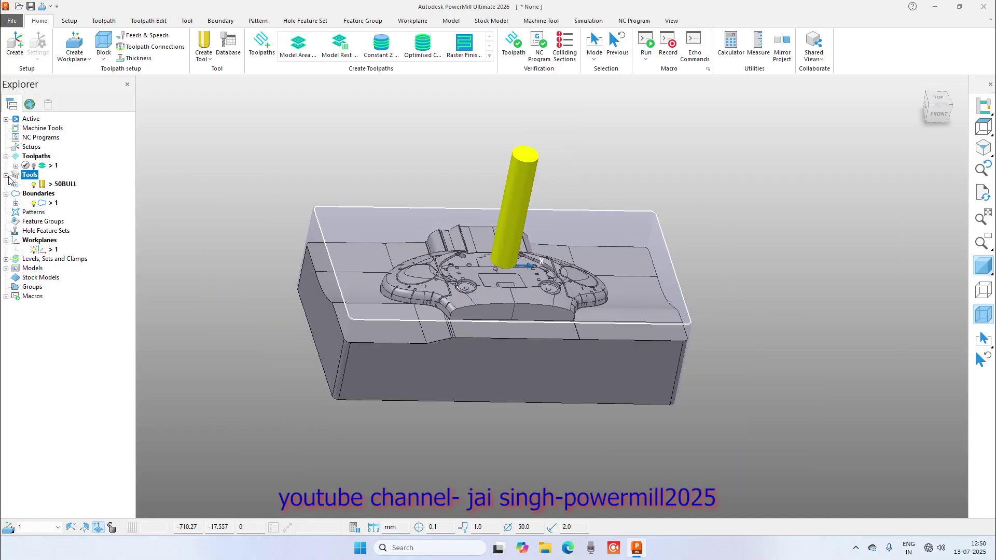
{"action": "left_click", "coordinate": [34, 185]}
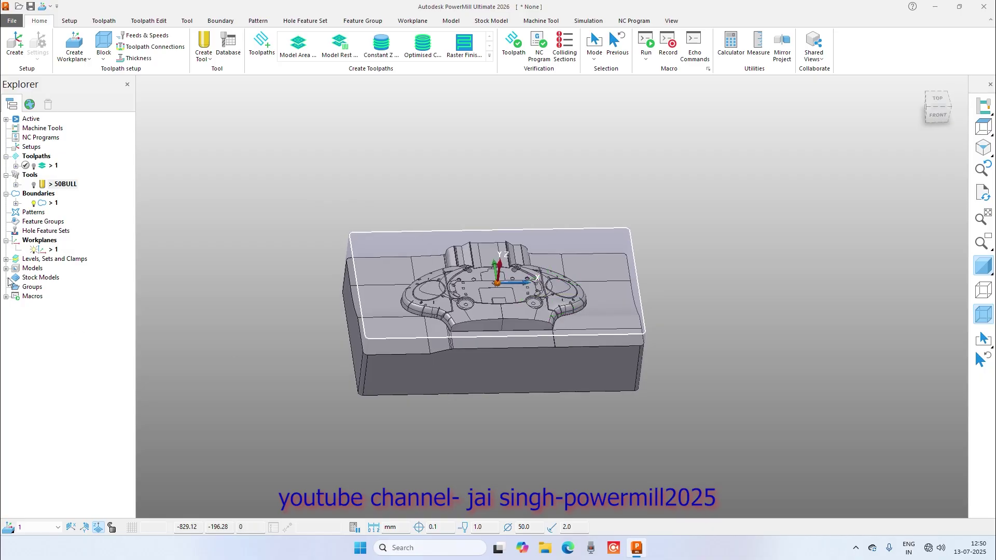
Step: Create a new stock model and add the calculated roughing toolpath to it
{"action": "right_click", "coordinate": [37, 279]}
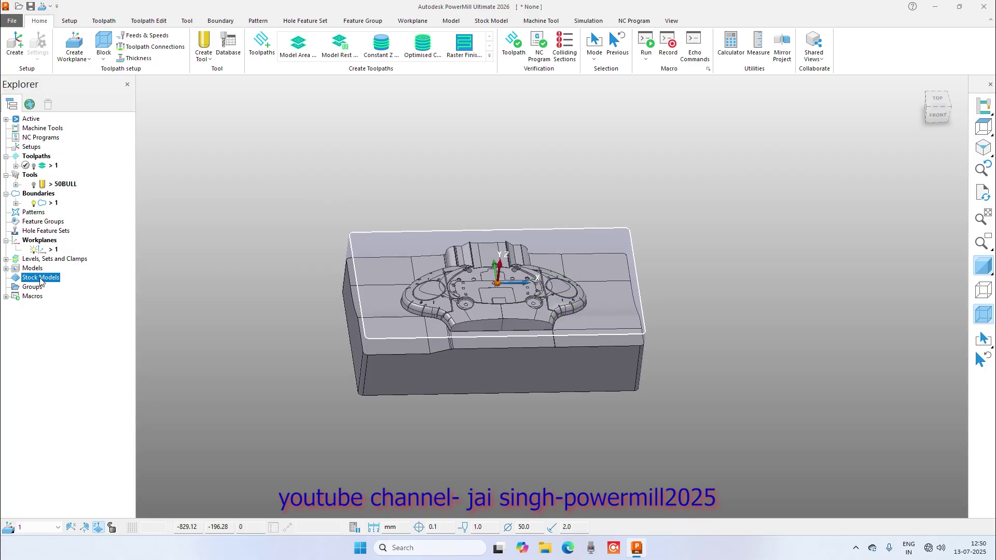
{"action": "left_click", "coordinate": [85, 306]}
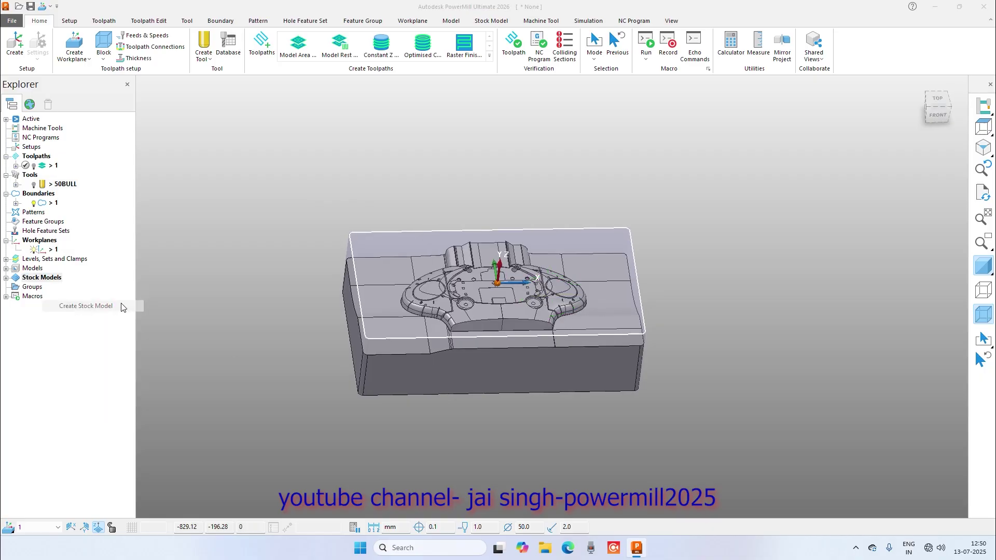
{"action": "left_click", "coordinate": [70, 238]}
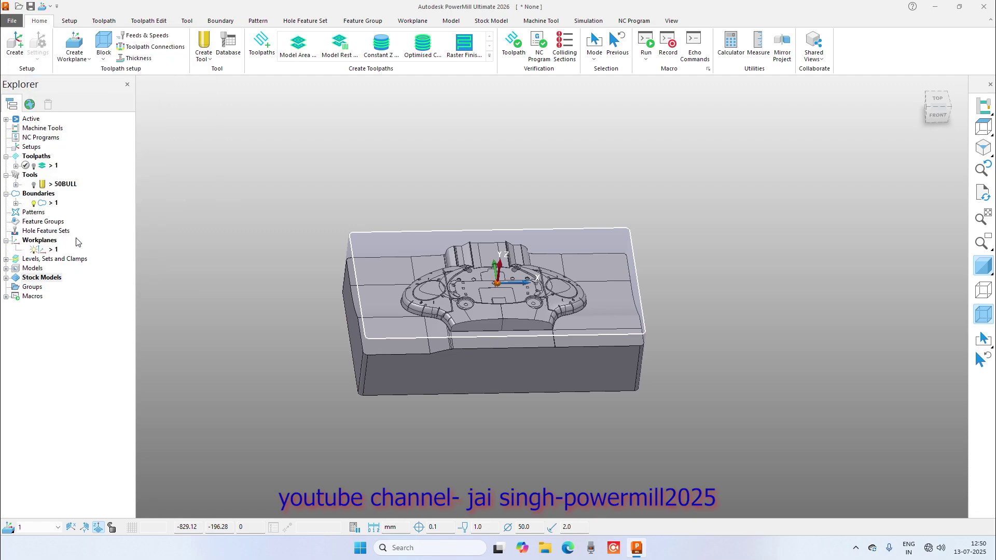
{"action": "left_click", "coordinate": [6, 278]}
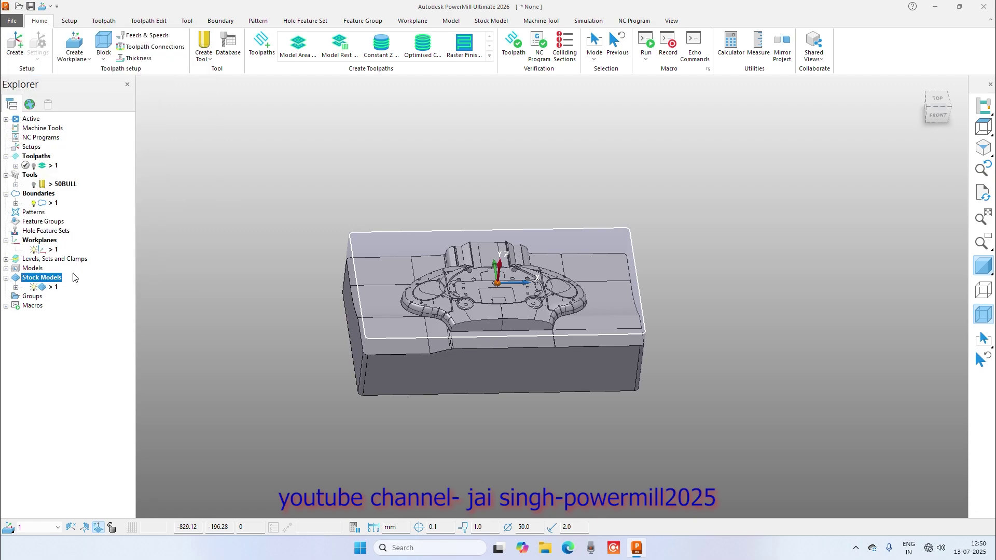
{"action": "right_click", "coordinate": [52, 166]}
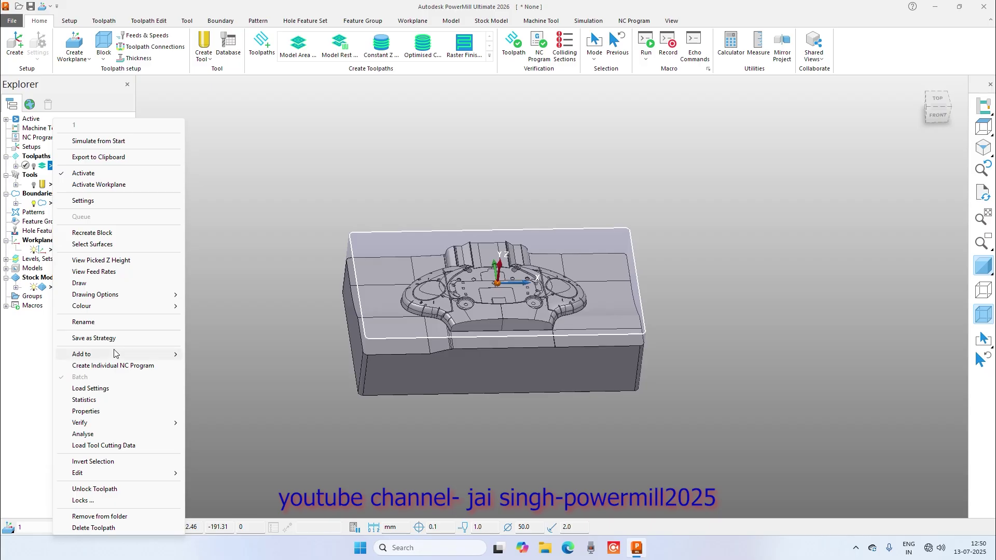
{"action": "mouse_move", "coordinate": [117, 354]}
{"action": "left_click", "coordinate": [213, 354]}
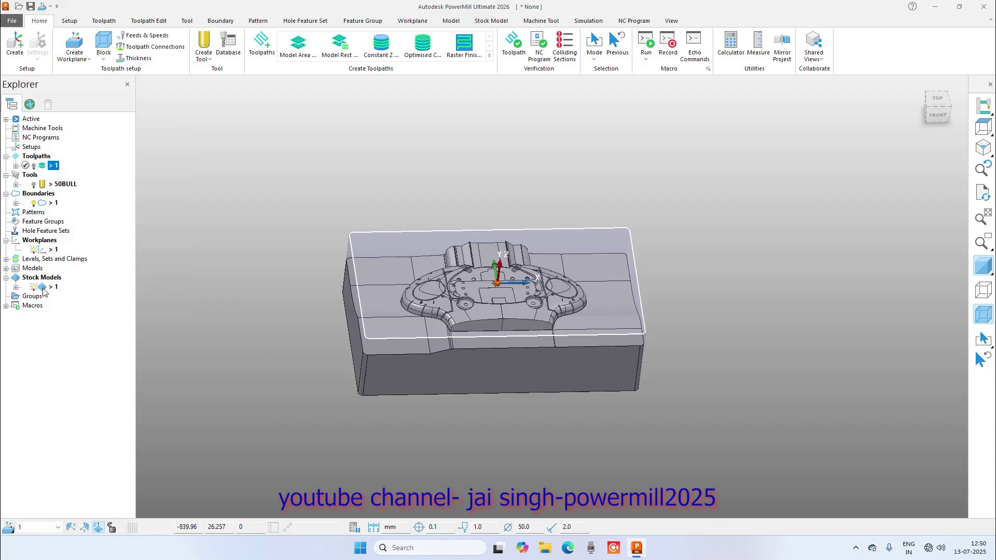
Step: Calculate the stock model from the block and the roughing toolpath
{"action": "left_click", "coordinate": [17, 287]}
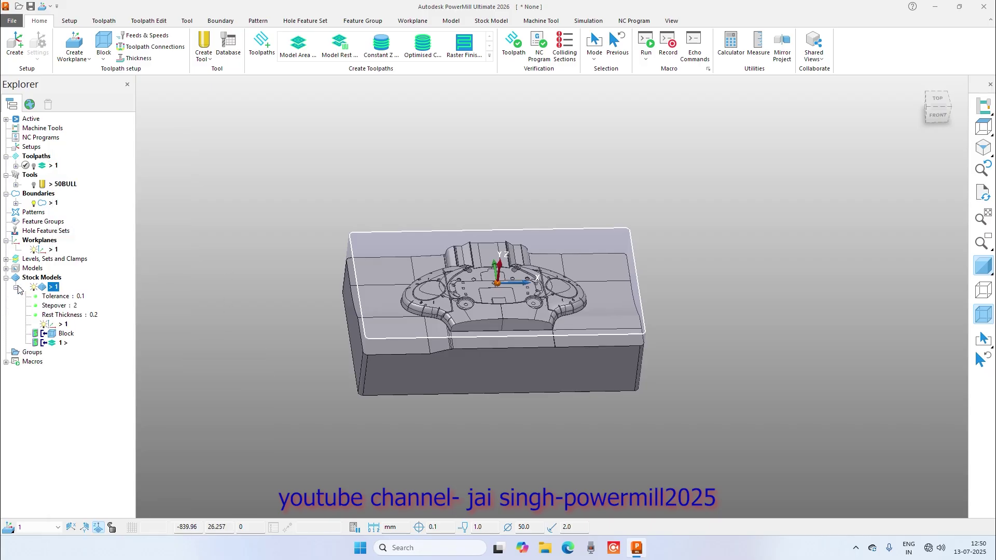
{"action": "right_click", "coordinate": [57, 289]}
{"action": "left_click", "coordinate": [110, 186]}
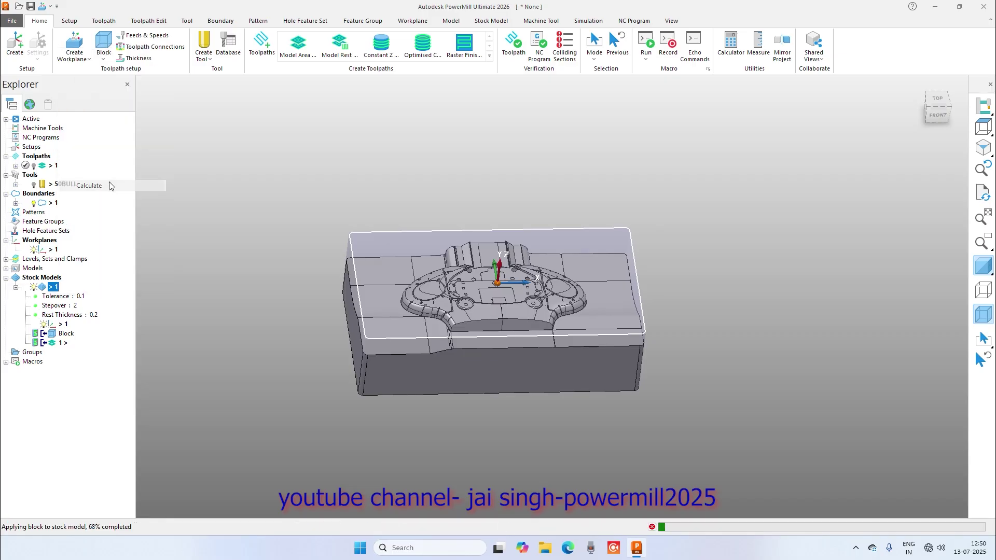
{"action": "middle_click_drag", "start_coordinate": [337, 291], "coordinate": [427, 329]}
{"action": "scroll", "coordinate": [427, 327], "scroll_direction": "up", "scroll_amount": 2}
{"action": "middle_click_drag", "start_coordinate": [473, 291], "coordinate": [547, 286]}
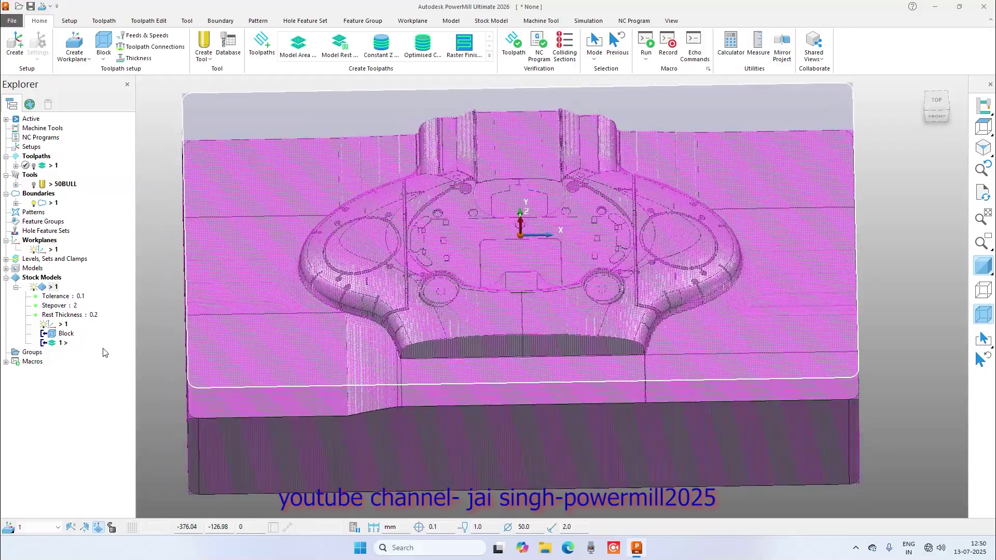
Step: Set the stock model's drawing options to Shaded and Show Rest Material
{"action": "right_click", "coordinate": [54, 288]}
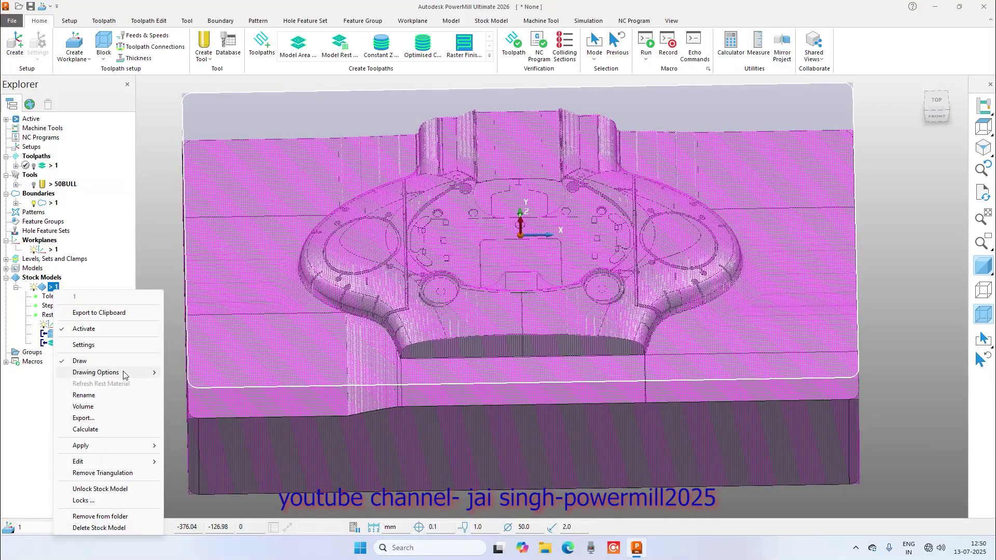
{"action": "mouse_move", "coordinate": [127, 373]}
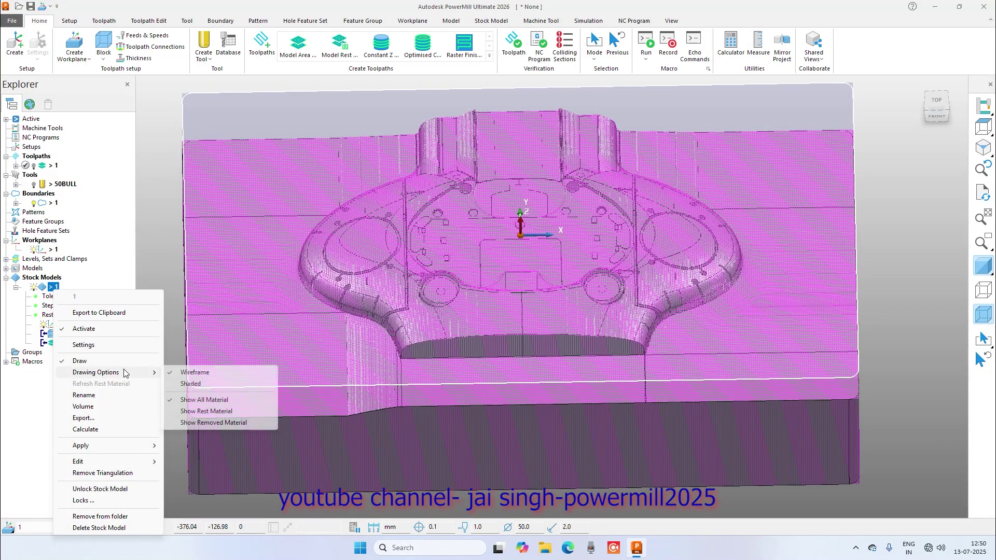
{"action": "left_click", "coordinate": [196, 384]}
{"action": "scroll", "coordinate": [427, 275], "scroll_direction": "down", "scroll_amount": 3}
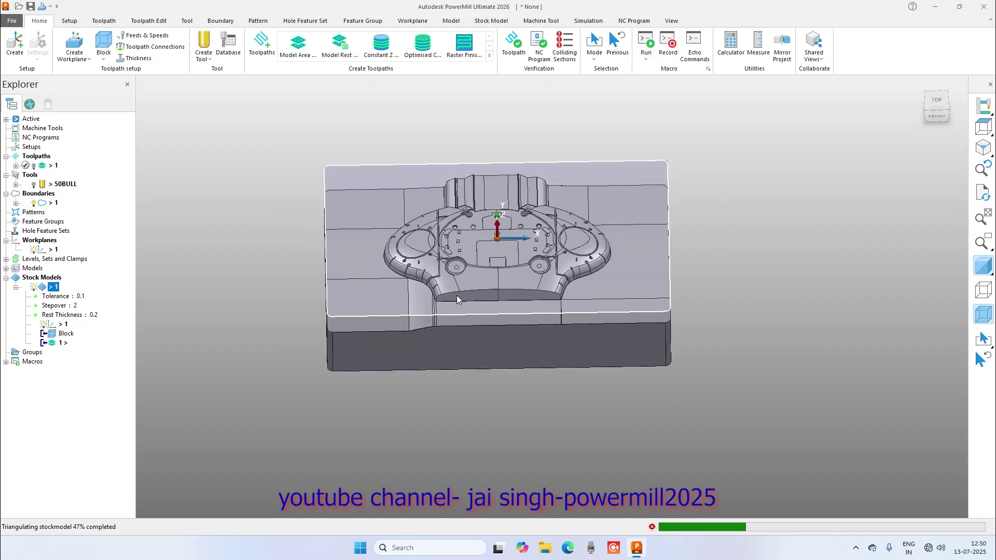
{"action": "scroll", "coordinate": [374, 290], "scroll_direction": "up", "scroll_amount": 3}
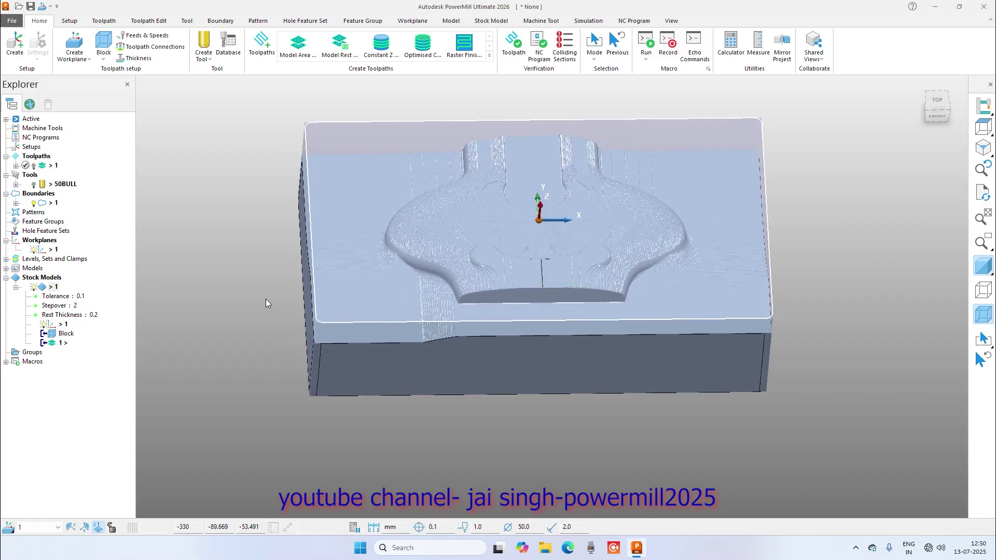
{"action": "right_click", "coordinate": [54, 287]}
{"action": "mouse_move", "coordinate": [126, 373]}
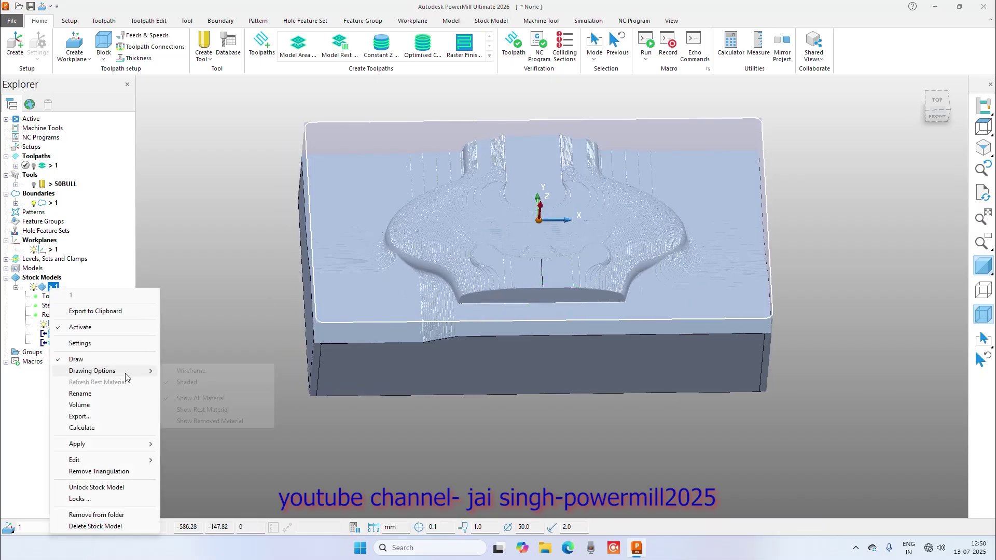
{"action": "left_click", "coordinate": [217, 409]}
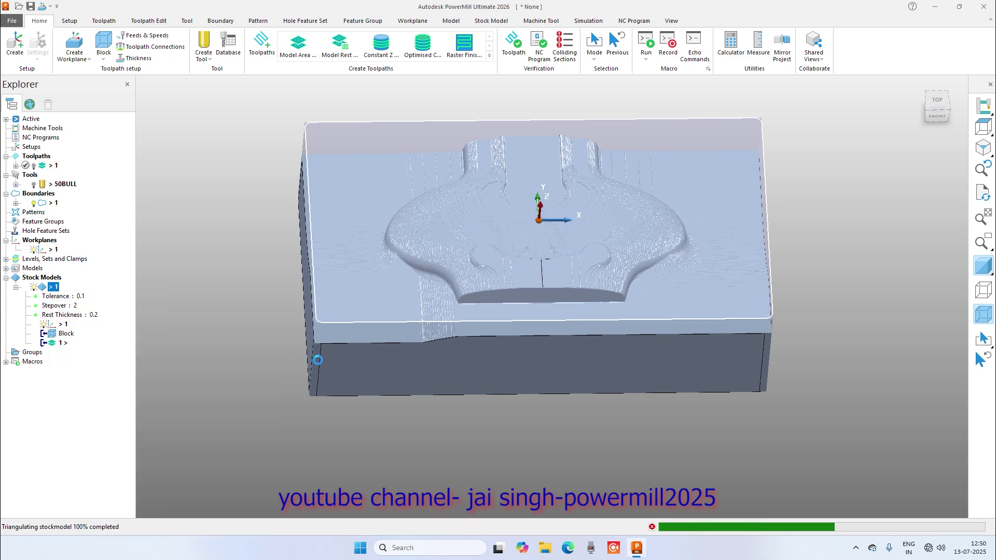
Step: Examine the rest material left on the core's side walls, block corner and central form
{"action": "scroll", "coordinate": [319, 356], "scroll_direction": "up", "scroll_amount": 6}
{"action": "middle_click_drag", "start_coordinate": [399, 337], "coordinate": [324, 321]}
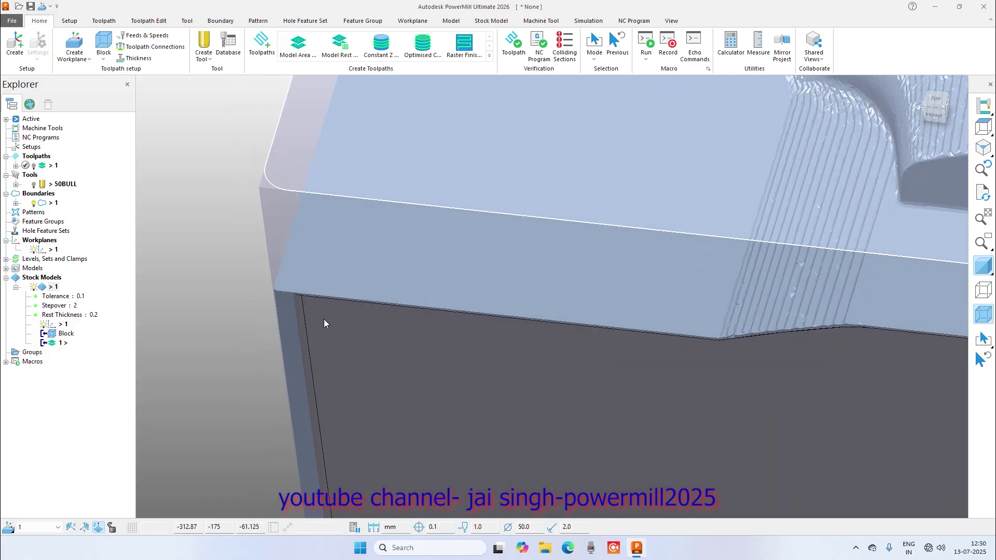
{"action": "scroll", "coordinate": [327, 321], "scroll_direction": "down", "scroll_amount": 3}
{"action": "middle_click_drag", "start_coordinate": [415, 320], "coordinate": [511, 314]}
{"action": "scroll", "coordinate": [312, 327], "scroll_direction": "up", "scroll_amount": 4}
{"action": "middle_click_drag", "start_coordinate": [312, 327], "coordinate": [293, 321]}
{"action": "scroll", "coordinate": [416, 336], "scroll_direction": "down", "scroll_amount": 4}
{"action": "scroll", "coordinate": [415, 336], "scroll_direction": "down", "scroll_amount": 3}
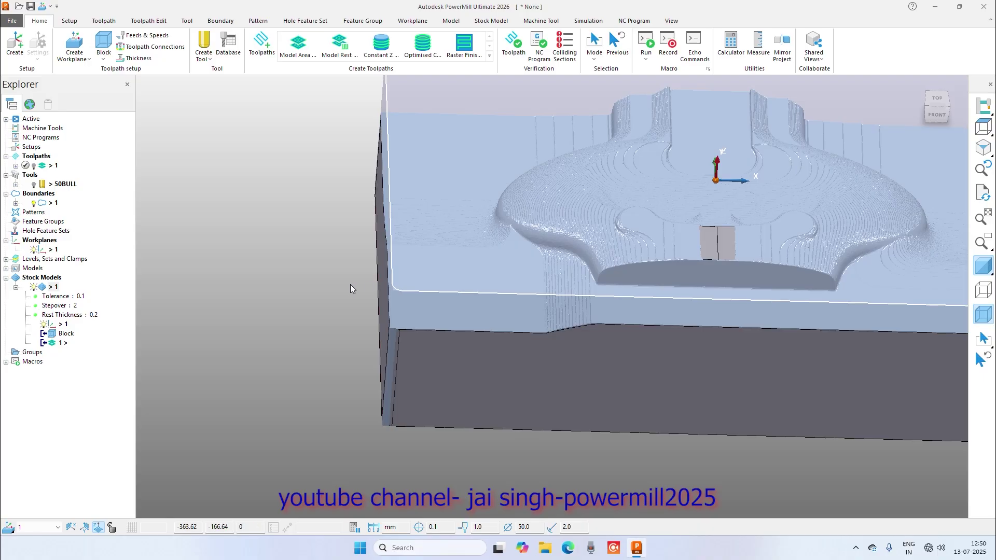
{"action": "right_click", "coordinate": [193, 206]}
{"action": "mouse_move", "coordinate": [254, 235]}
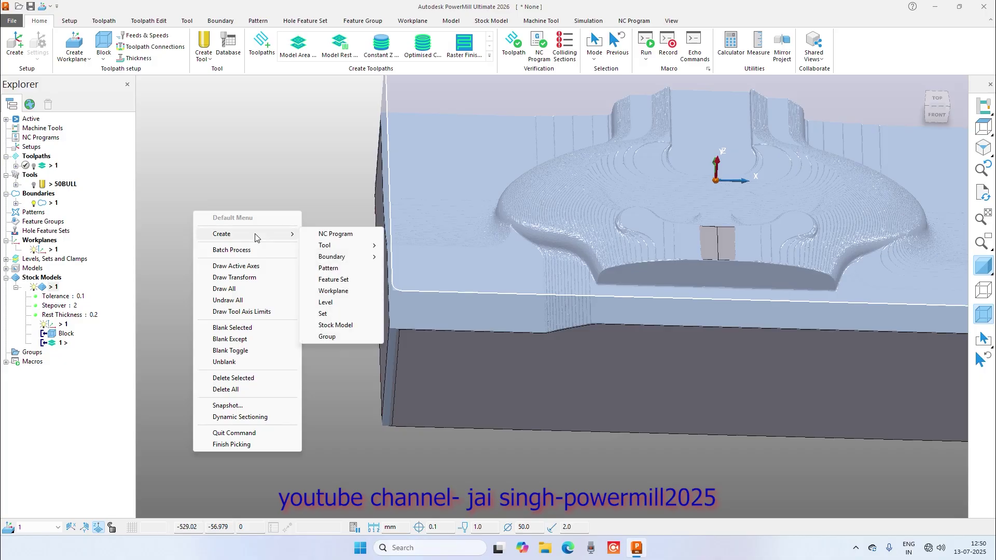
{"action": "left_click", "coordinate": [221, 21]}
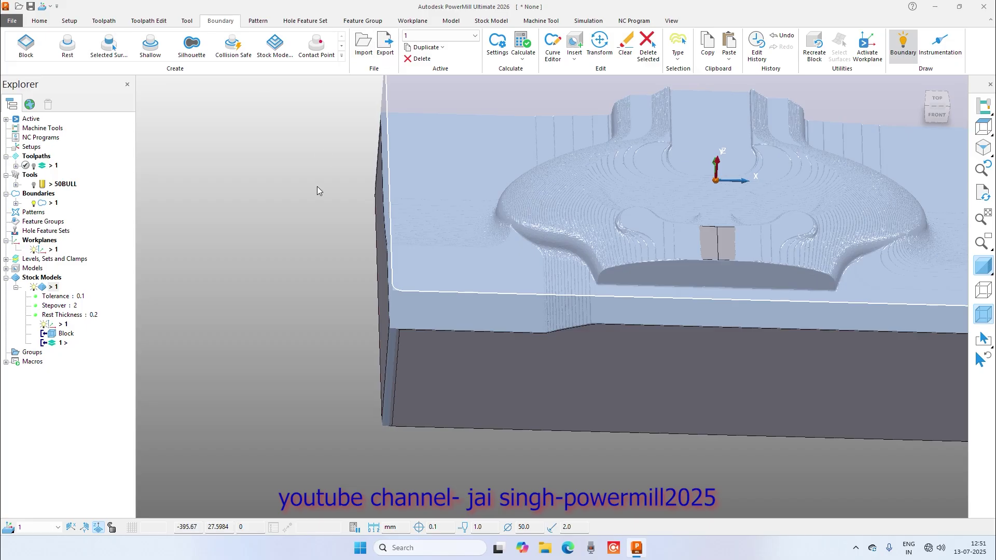
{"action": "right_click", "coordinate": [245, 241]}
{"action": "left_click", "coordinate": [282, 192]}
Step: Create a new Stock Model Rest boundary based on the calculated stock model
{"action": "right_click", "coordinate": [237, 203]}
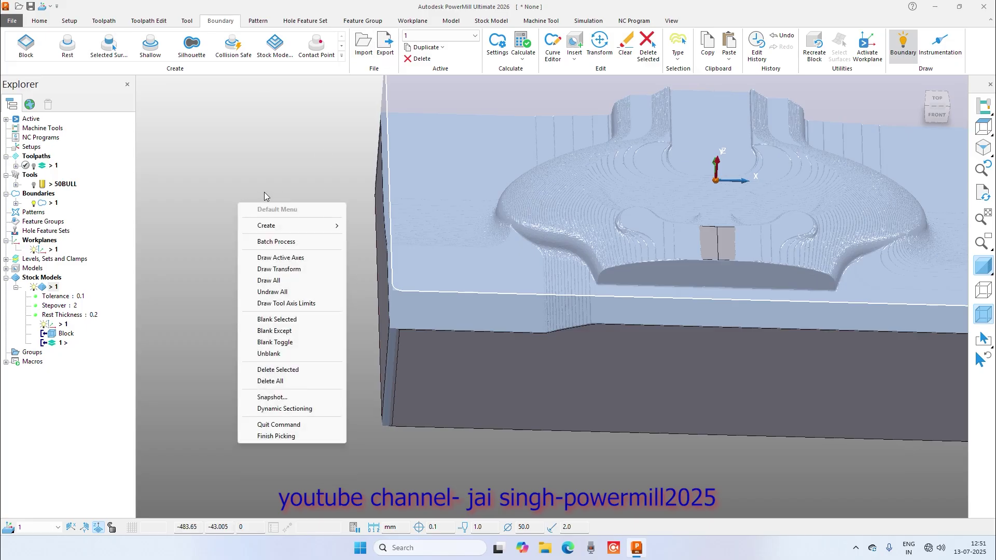
{"action": "mouse_move", "coordinate": [305, 230]}
{"action": "mouse_move", "coordinate": [362, 250]}
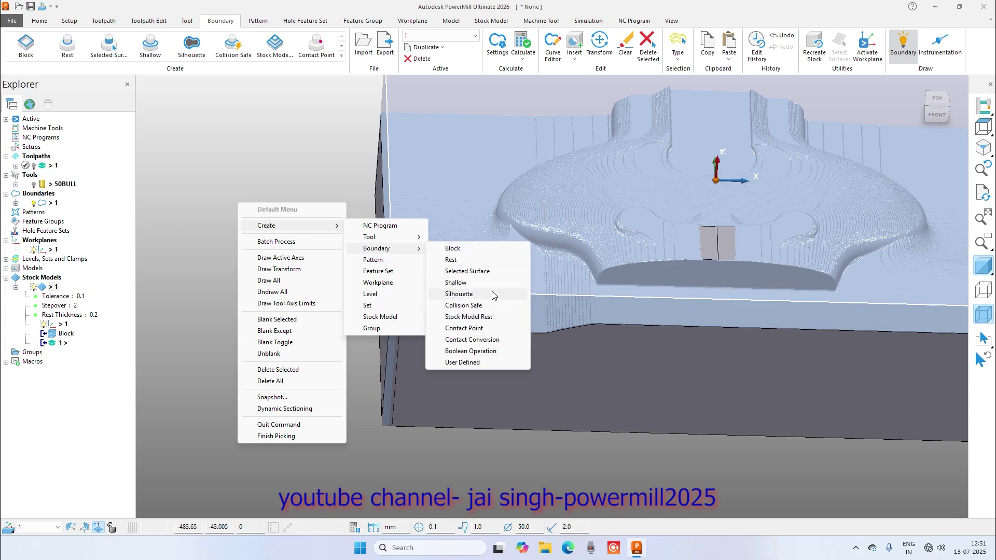
{"action": "left_click", "coordinate": [483, 317]}
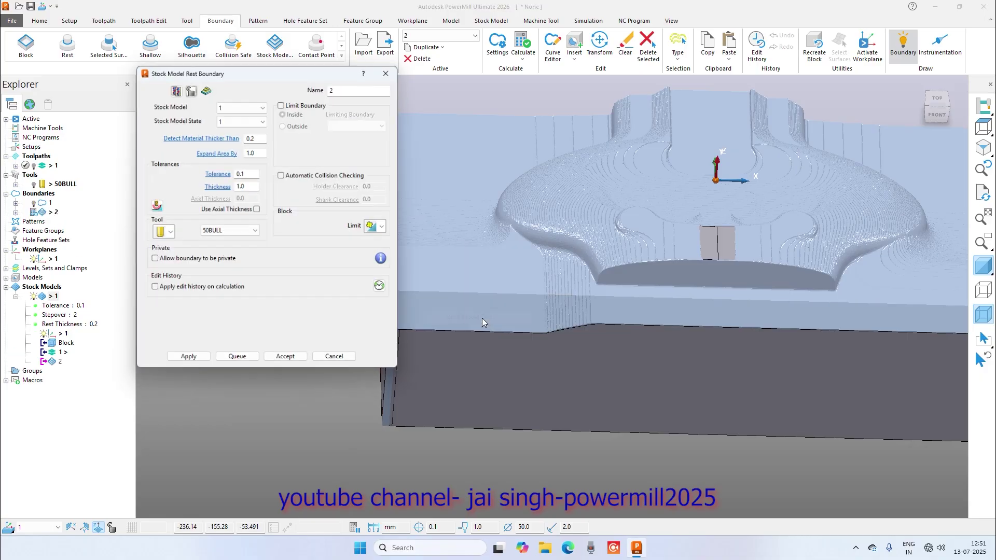
Step: Create a tip radiused tool named 25BULL for the rest boundary, with diameter 25 and tip radius 0.8
{"action": "left_click", "coordinate": [168, 235]}
{"action": "left_click", "coordinate": [163, 264]}
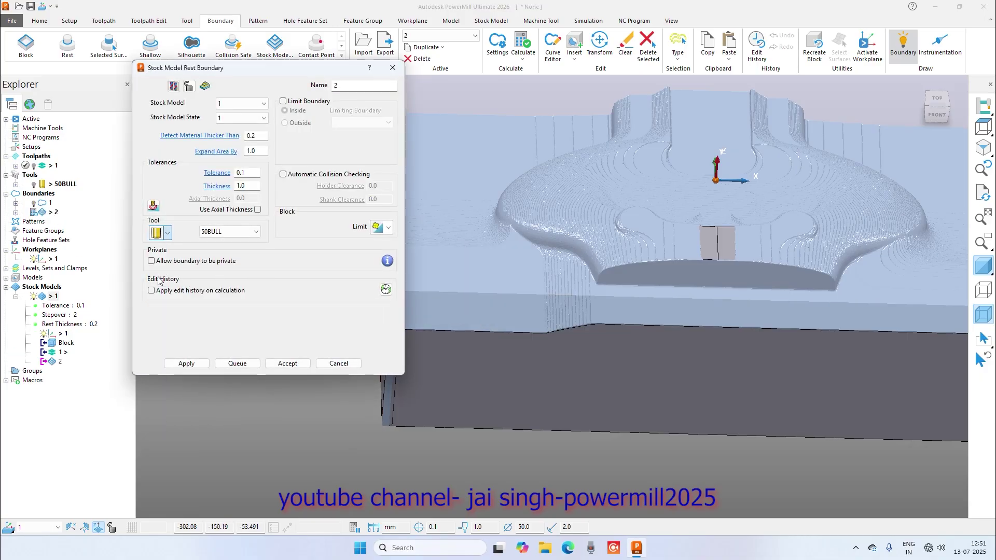
{"action": "type", "text": "25"}
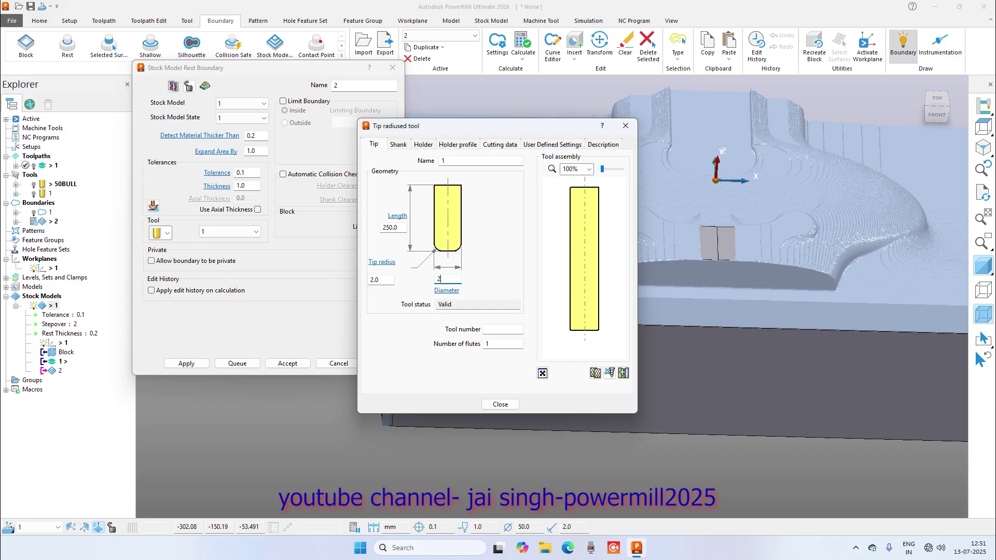
{"action": "key", "text": "Return"}
{"action": "key", "text": "Tab"}
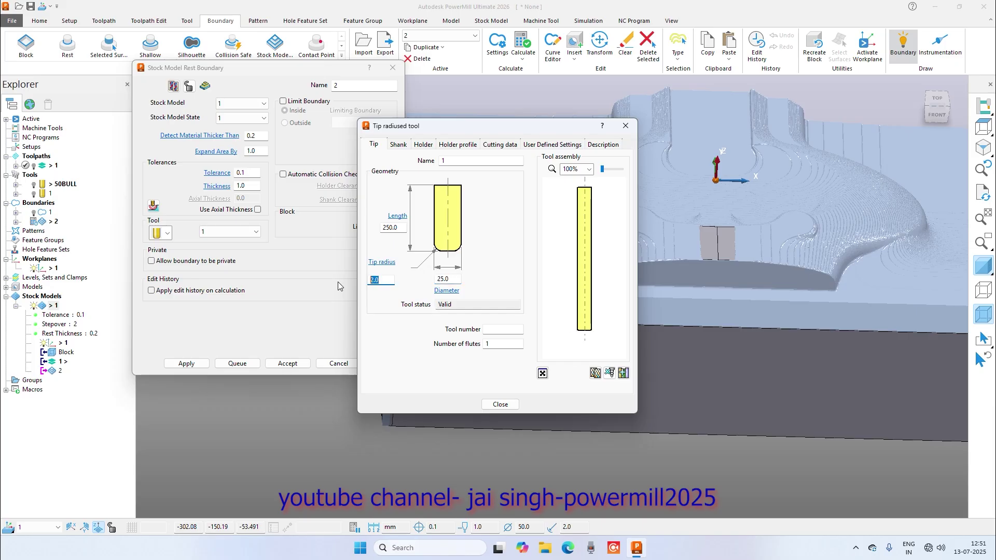
{"action": "key", "text": "Tab"}
{"action": "type", "text": "25BULL"}
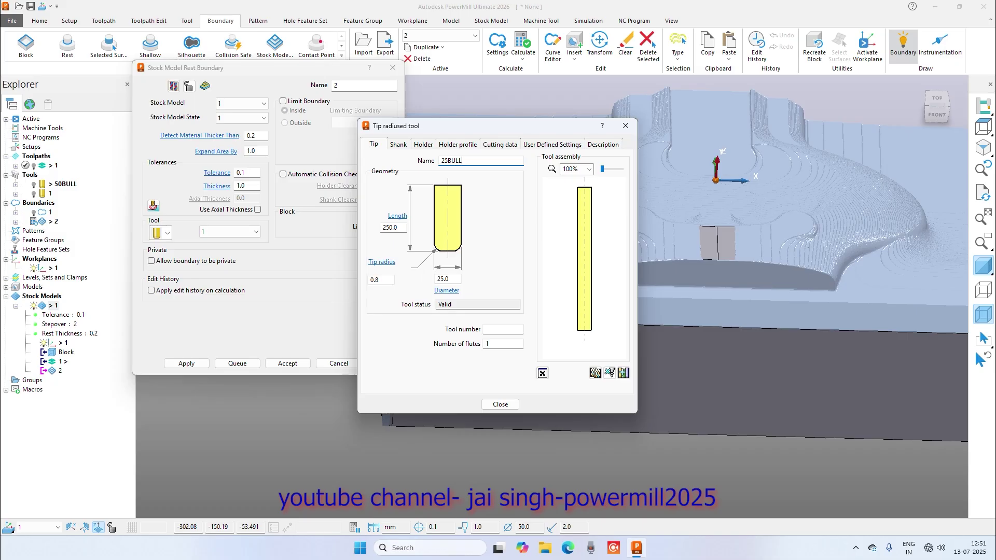
{"action": "left_click", "coordinate": [500, 404]}
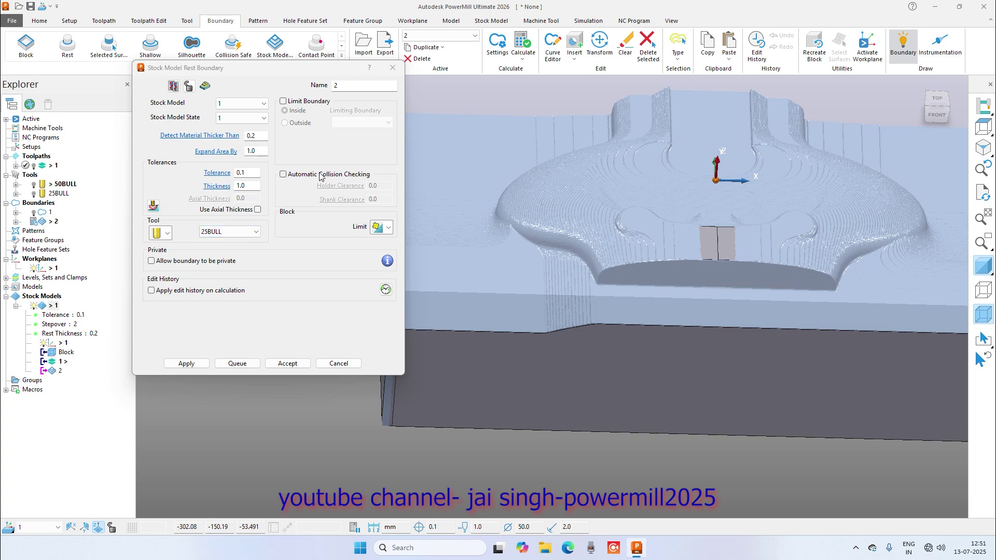
Step: Rename boundary 1, which was used for the roughing toolpath, as OUTER
{"action": "scroll", "coordinate": [727, 240], "scroll_direction": "down", "scroll_amount": 3}
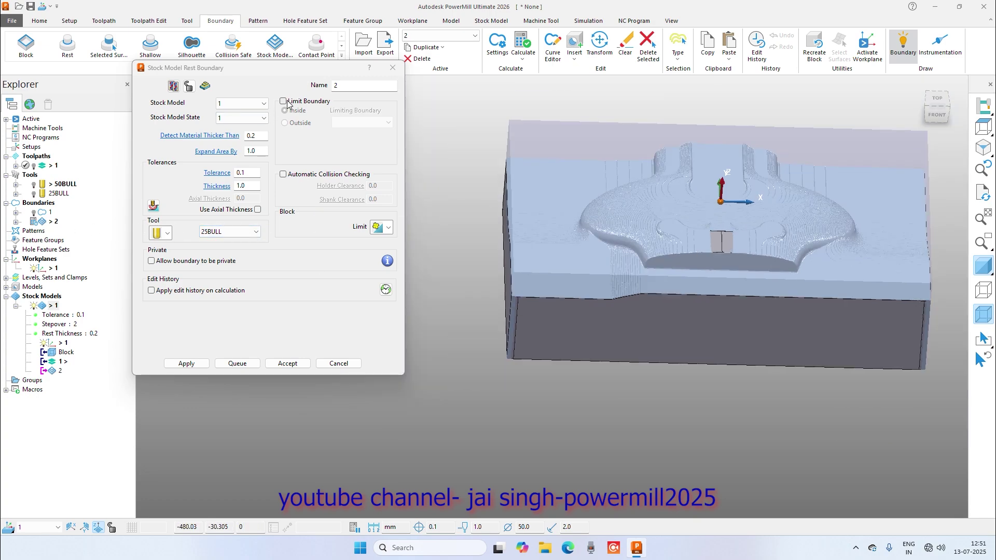
{"action": "right_click", "coordinate": [42, 215]}
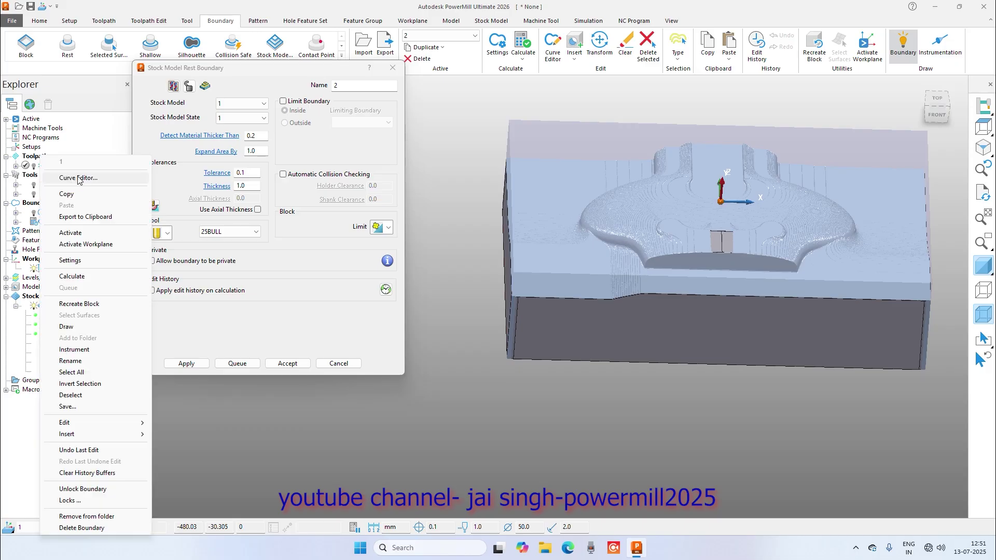
{"action": "left_click", "coordinate": [86, 363]}
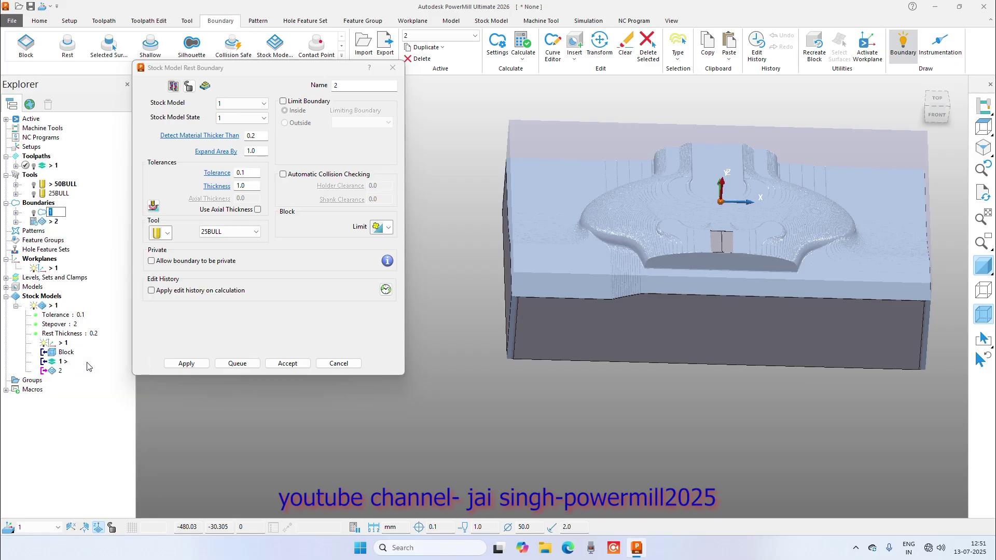
{"action": "type", "text": "OUTER"}
{"action": "key", "text": "Return"}
Step: Limit the stock model rest boundary to the inside of the OUTER boundary
{"action": "left_click", "coordinate": [283, 102]}
{"action": "left_click", "coordinate": [386, 122]}
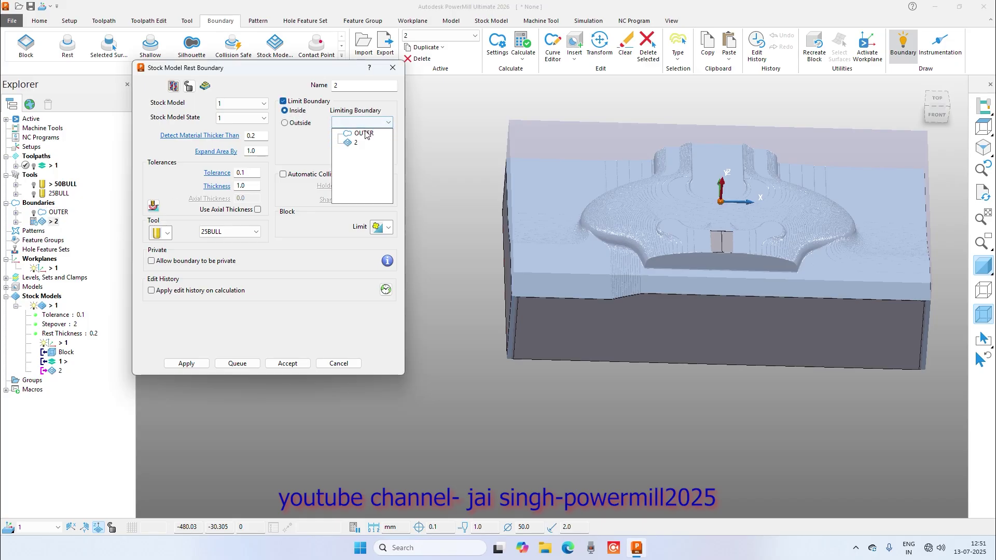
{"action": "left_click", "coordinate": [363, 133]}
Step: Calculate the stock model rest boundary with the 25BULL tool and view it on the whole core
{"action": "scroll", "coordinate": [530, 250], "scroll_direction": "down", "scroll_amount": 2}
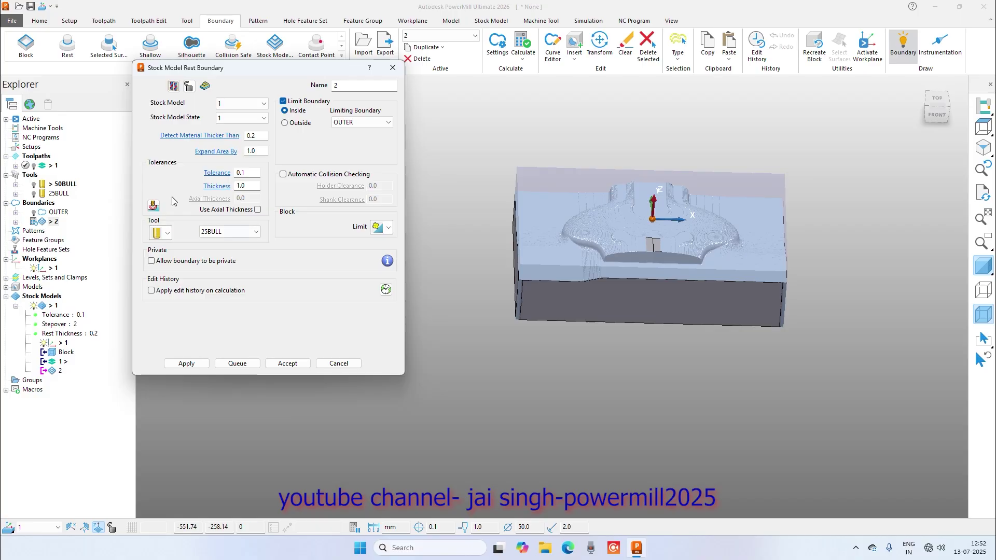
{"action": "scroll", "coordinate": [522, 249], "scroll_direction": "up", "scroll_amount": 6}
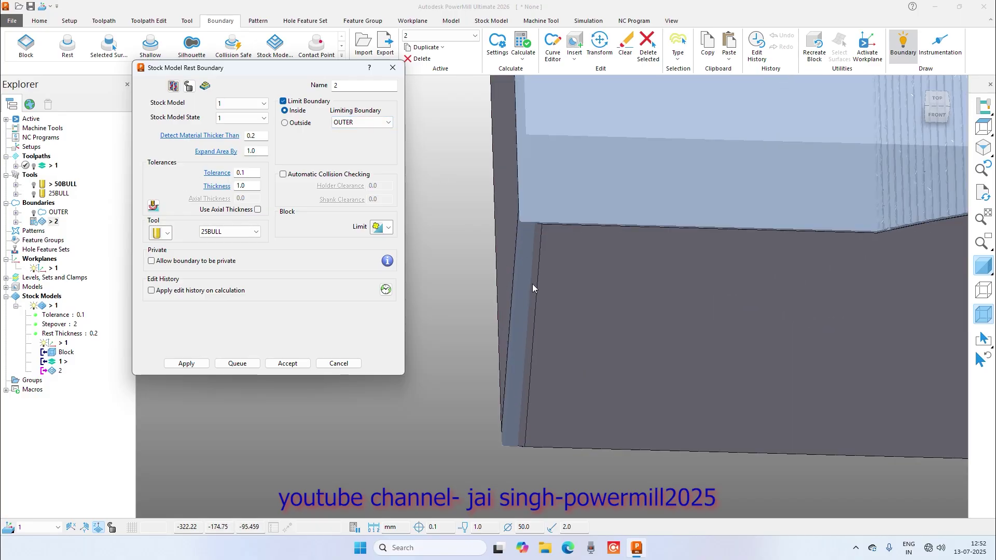
{"action": "left_click", "coordinate": [186, 364]}
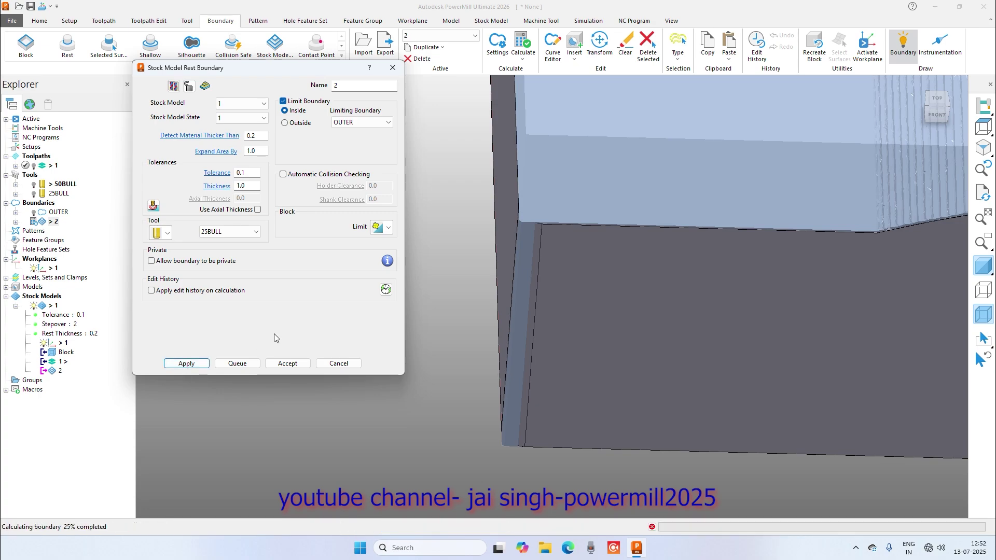
{"action": "scroll", "coordinate": [518, 319], "scroll_direction": "down", "scroll_amount": 6}
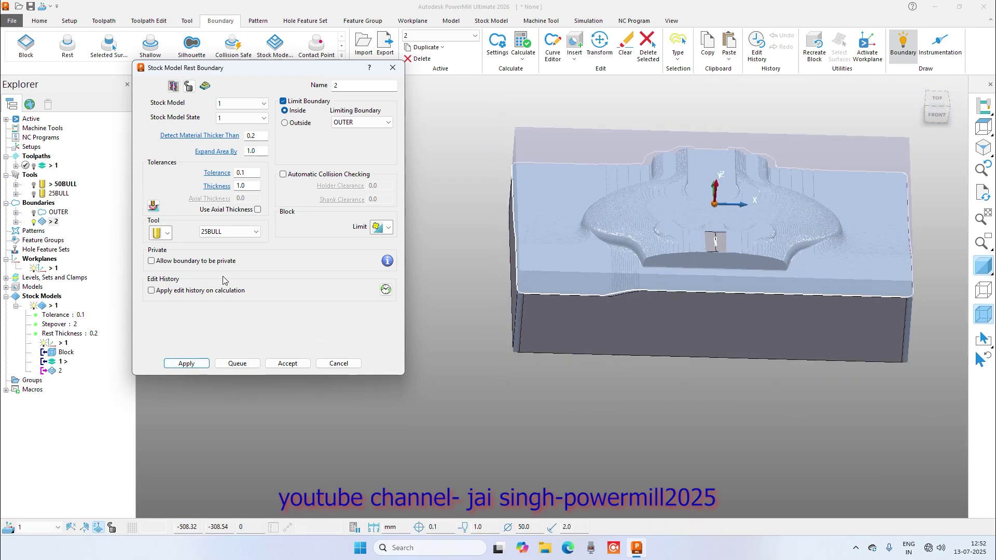
Step: Accept the stock model rest boundary and make a copy of roughing toolpath 1
{"action": "left_click", "coordinate": [288, 363]}
{"action": "right_click", "coordinate": [52, 166]}
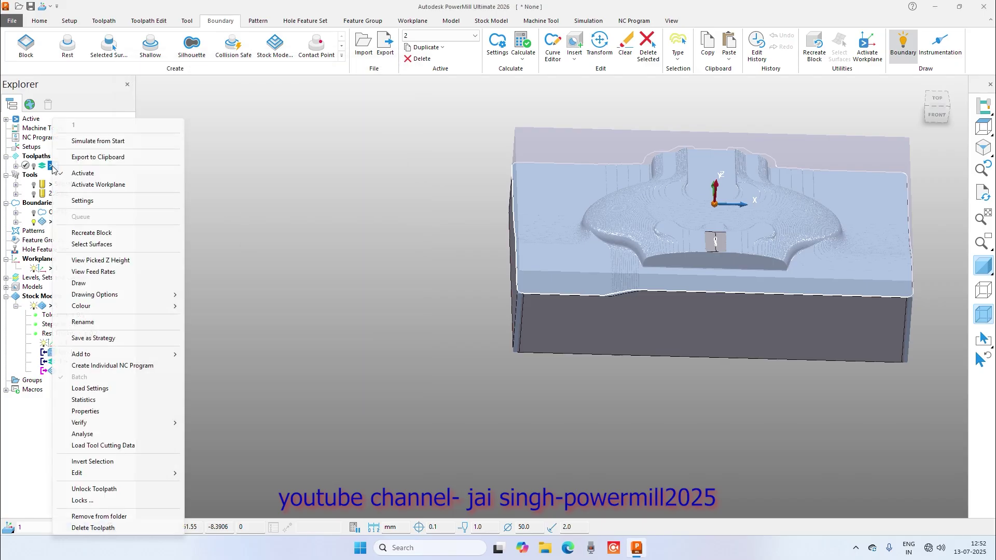
{"action": "mouse_move", "coordinate": [78, 472]}
{"action": "left_click", "coordinate": [221, 441]}
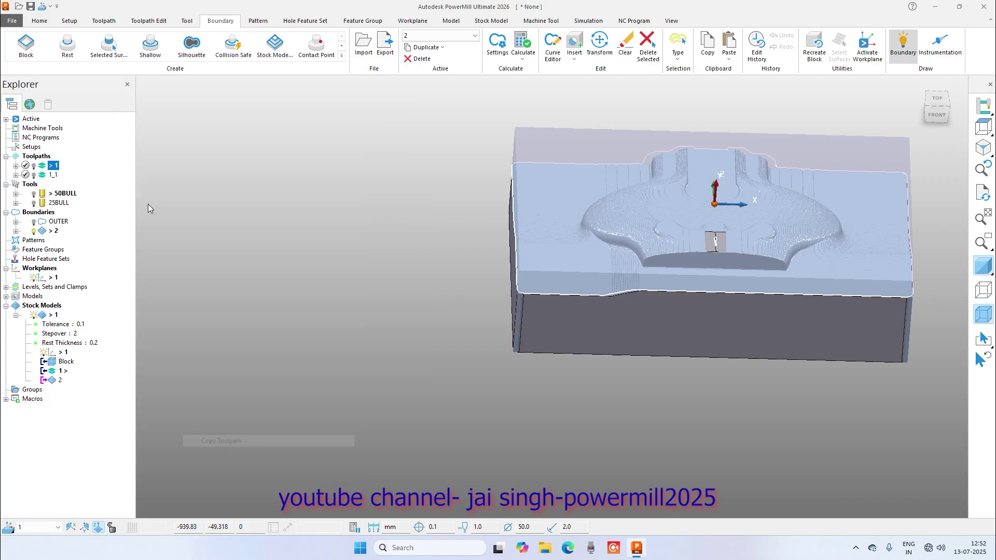
Step: Open the copied toolpath for editing, name it 25BULL and set its stepover to 12.5
{"action": "right_click", "coordinate": [54, 174]}
{"action": "left_click", "coordinate": [110, 200]}
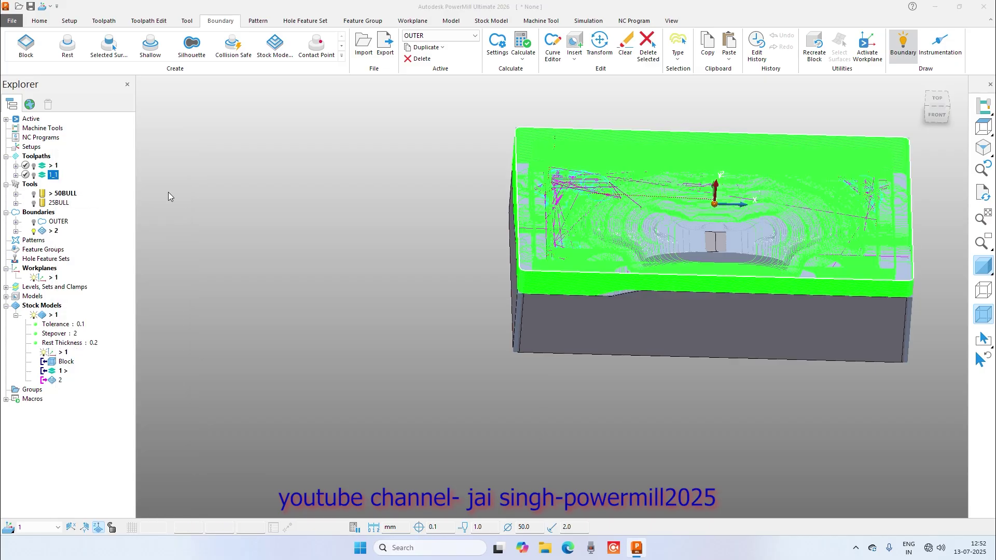
{"action": "type", "text": "25"}
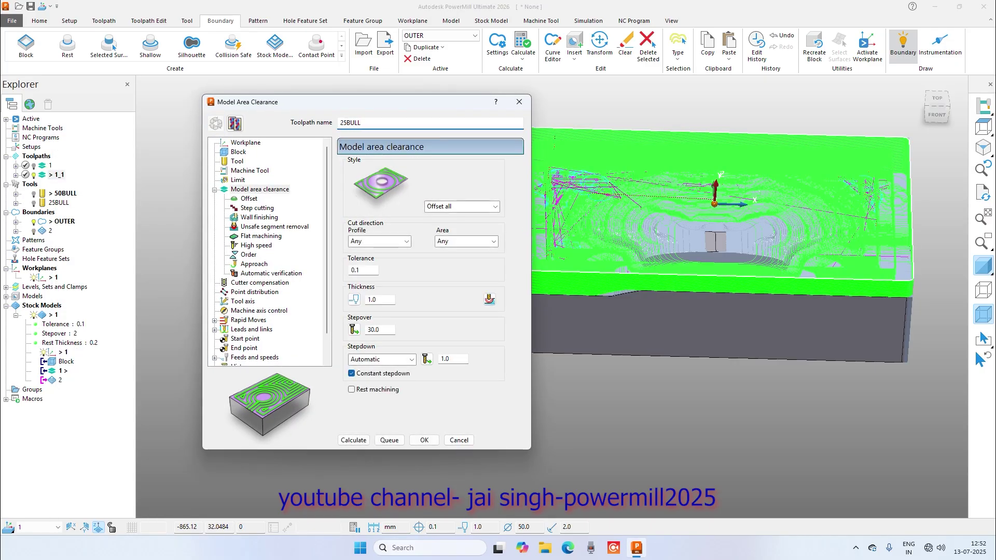
{"action": "type", "text": "BULL"}
{"action": "double_click", "coordinate": [379, 330]}
{"action": "type", "text": "12.5"}
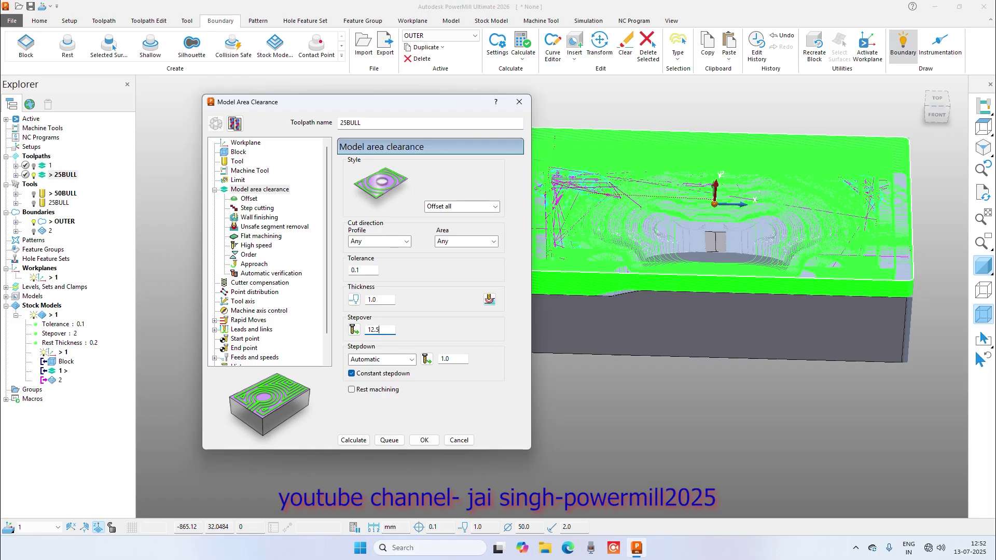
{"action": "key", "text": "Return"}
Step: Assign the 25BULL tool to the copied toolpath and limit it to rest boundary 2
{"action": "left_click", "coordinate": [238, 162]}
{"action": "left_click", "coordinate": [483, 167]}
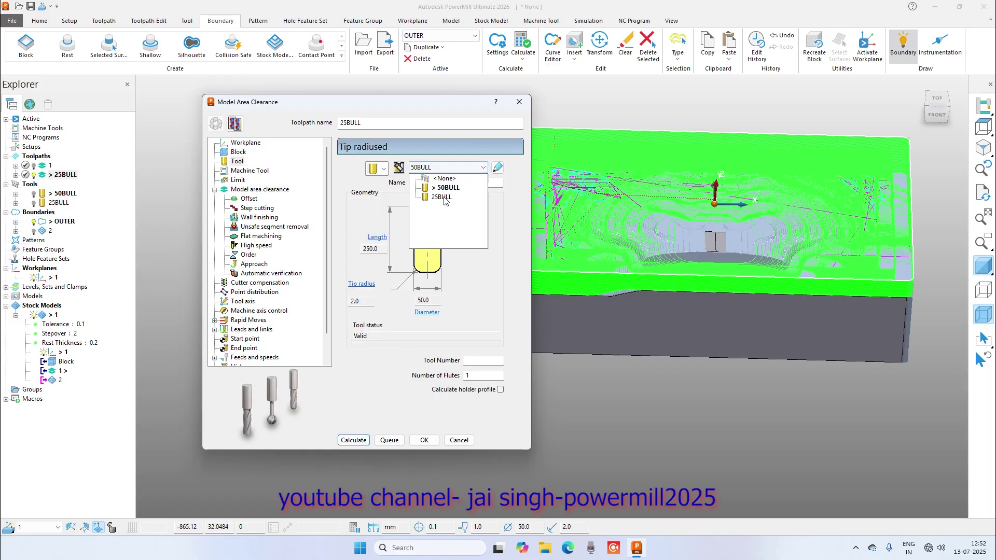
{"action": "left_click", "coordinate": [440, 201]}
{"action": "left_click", "coordinate": [237, 180]}
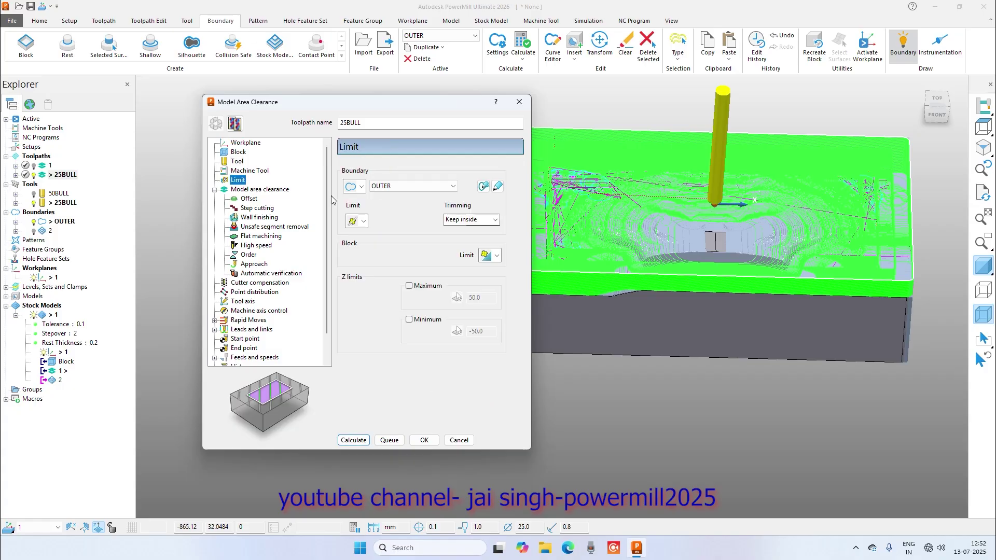
{"action": "left_click", "coordinate": [425, 186]}
{"action": "left_click", "coordinate": [392, 216]}
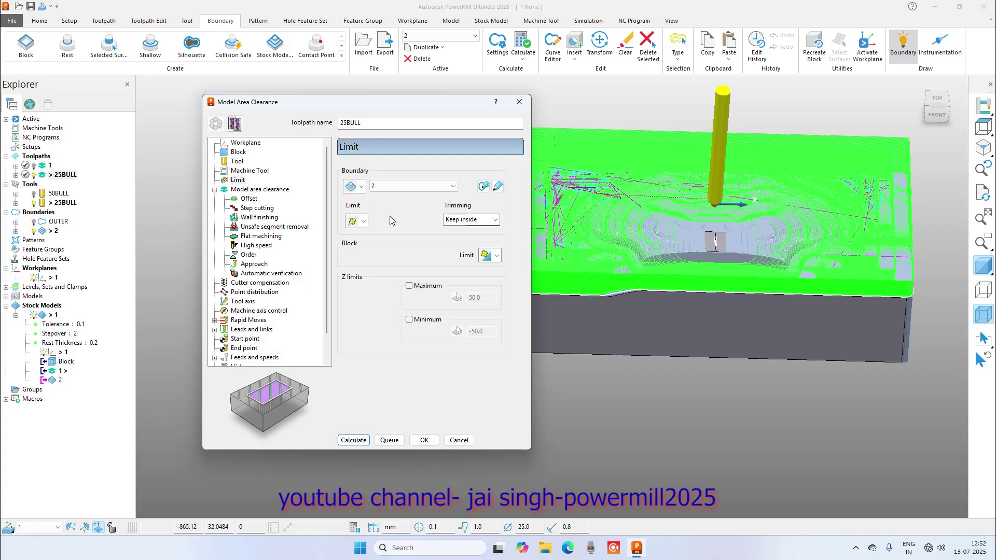
Step: Turn on rest machining for the 25BULL toolpath and show its rest settings
{"action": "left_click", "coordinate": [262, 192]}
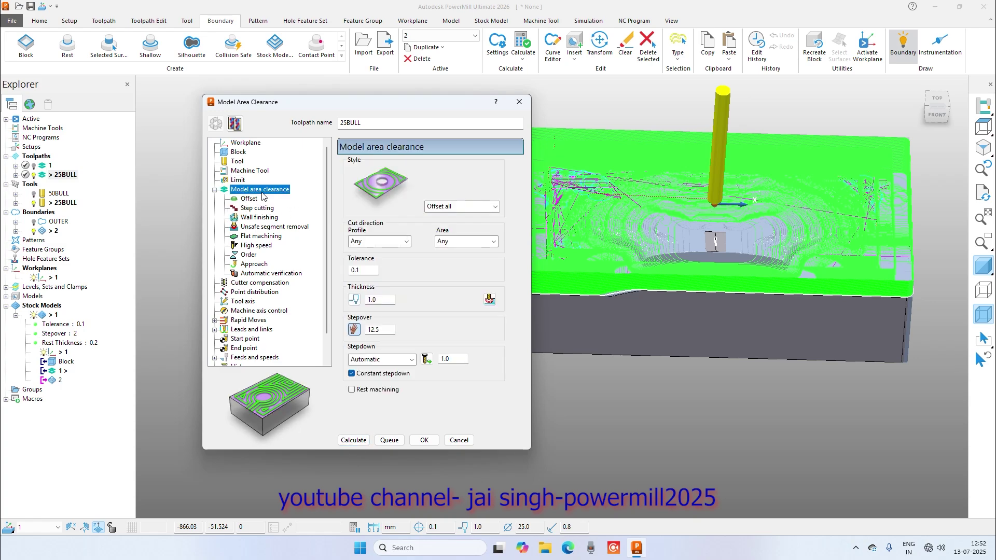
{"action": "left_click", "coordinate": [248, 199]}
{"action": "scroll", "coordinate": [268, 220], "scroll_direction": "down", "scroll_amount": 1}
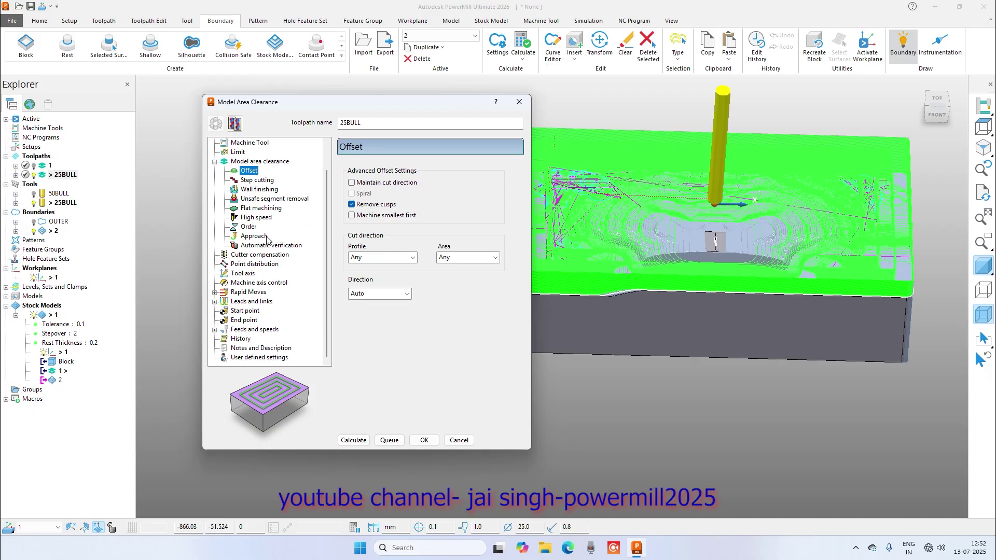
{"action": "left_click", "coordinate": [255, 161]}
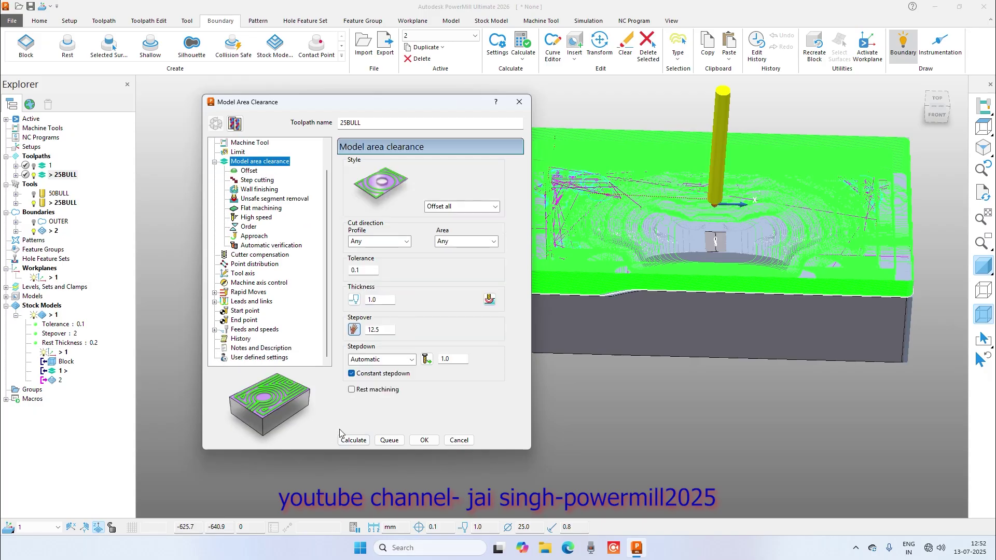
{"action": "left_click", "coordinate": [352, 391]}
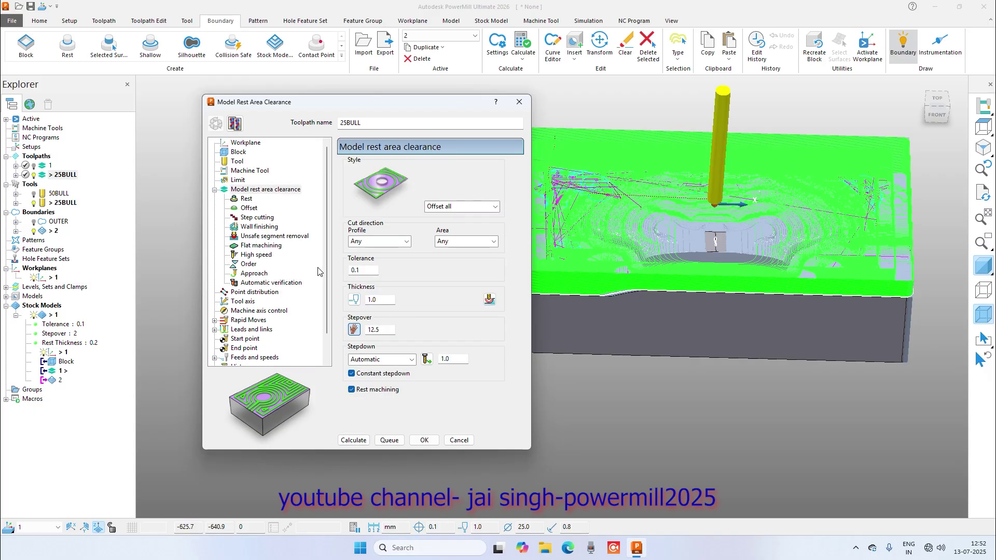
{"action": "left_click", "coordinate": [247, 199]}
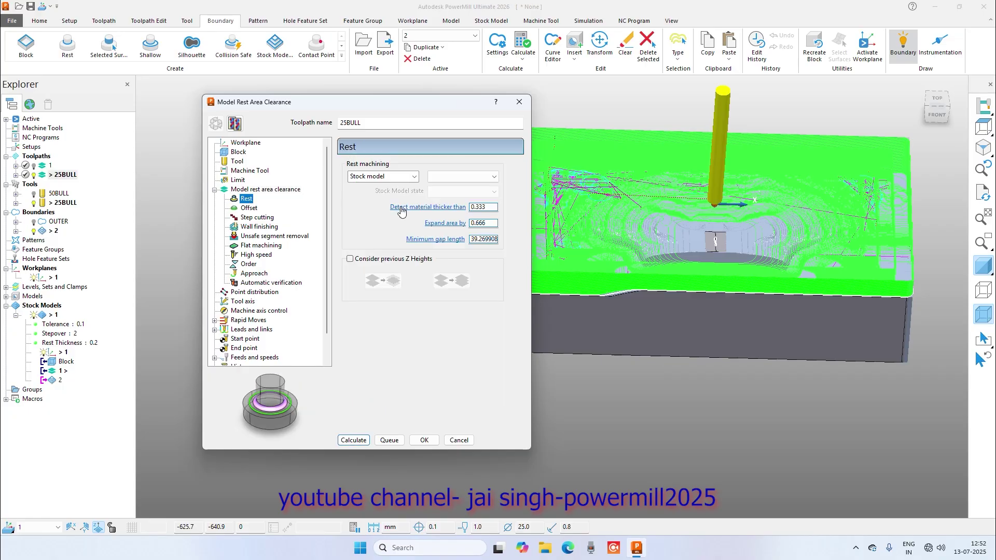
Step: Set the rest machining reference to toolpath 1
{"action": "left_click", "coordinate": [415, 178]}
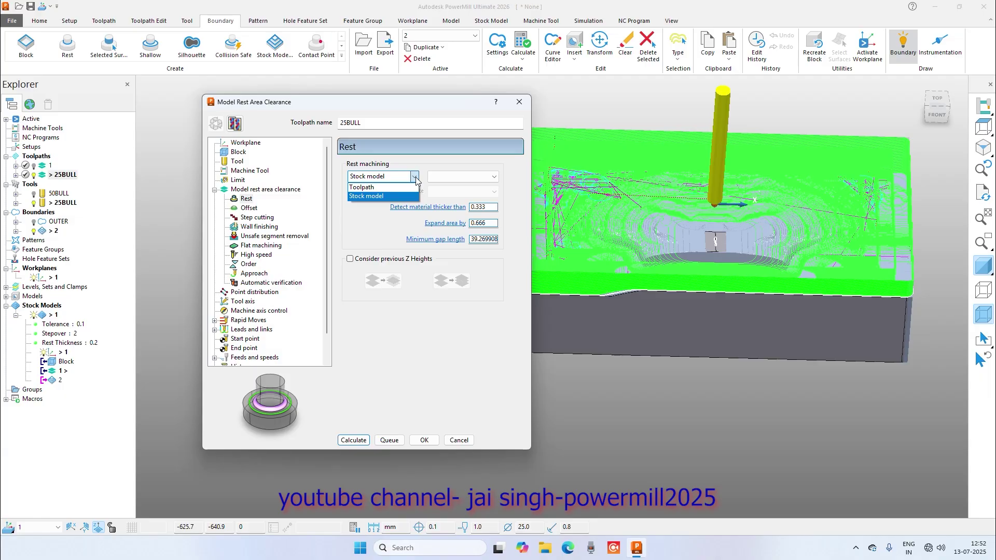
{"action": "left_click", "coordinate": [362, 187]}
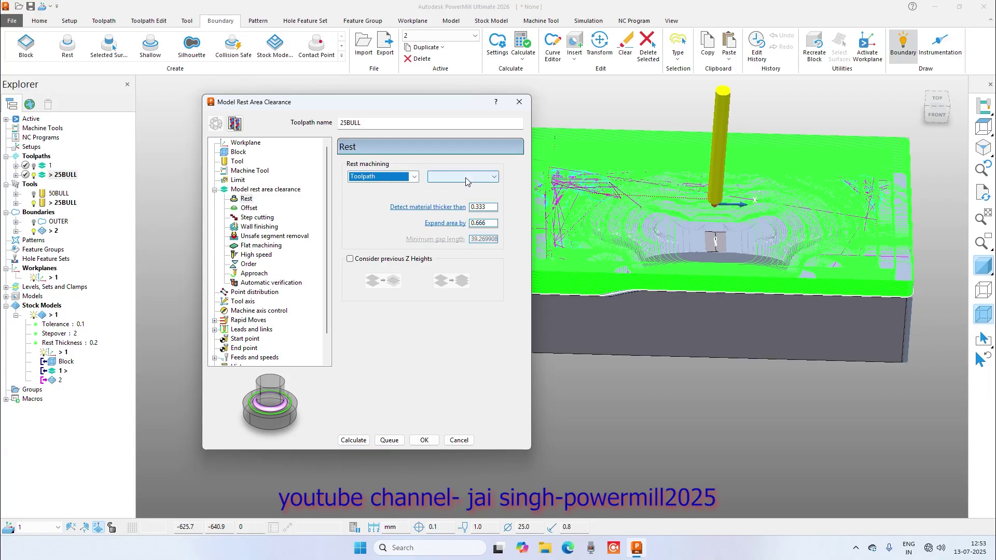
{"action": "left_click", "coordinate": [492, 178]}
{"action": "left_click", "coordinate": [464, 216]}
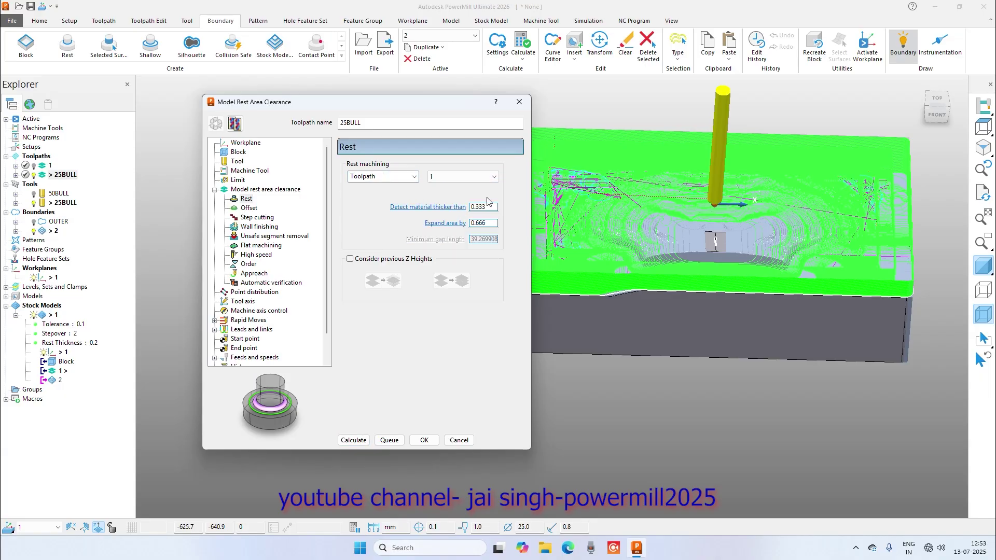
Step: Base the rest machining on stock model 1 and calculate the 25BULL toolpath
{"action": "left_click", "coordinate": [415, 178]}
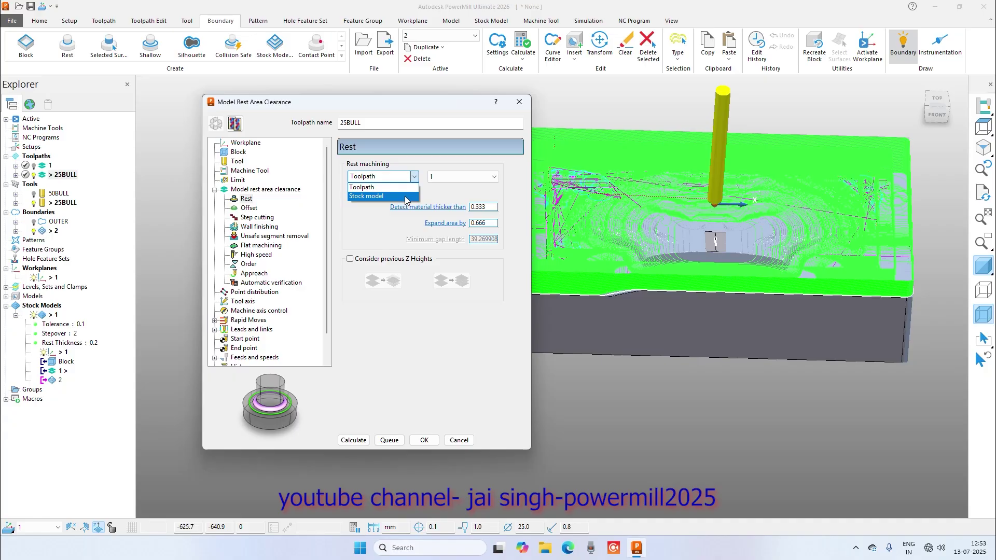
{"action": "left_click", "coordinate": [405, 199]}
{"action": "left_click", "coordinate": [490, 178]}
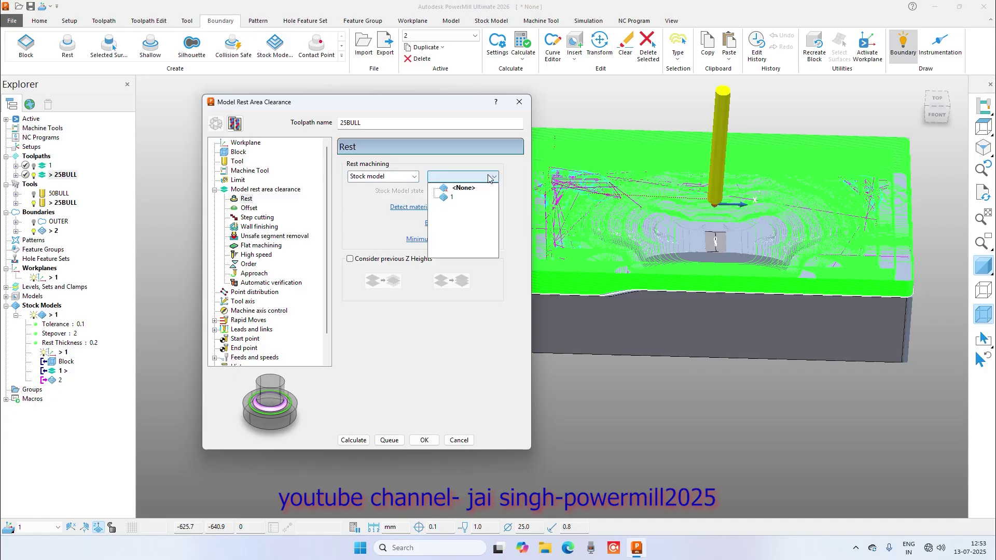
{"action": "left_click", "coordinate": [452, 198]}
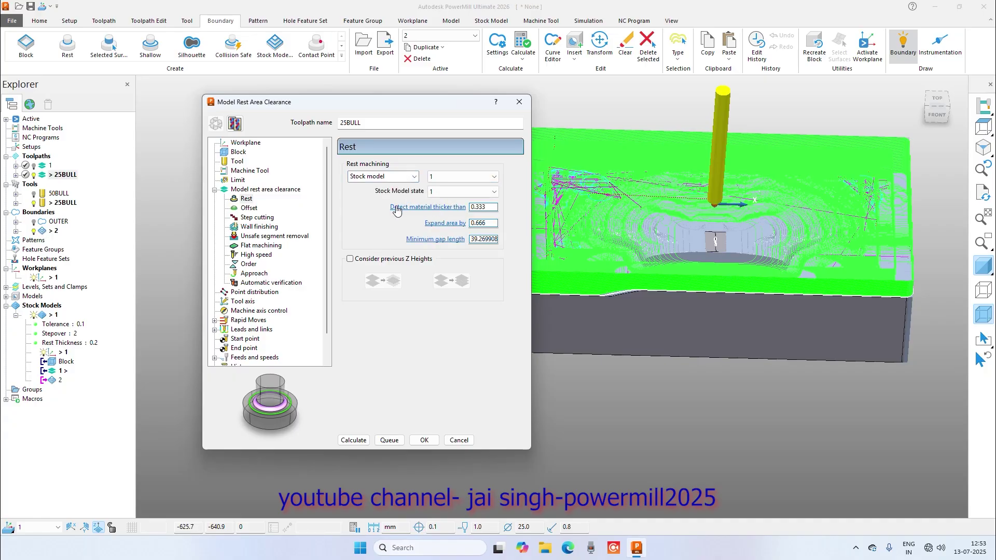
{"action": "left_click", "coordinate": [355, 440]}
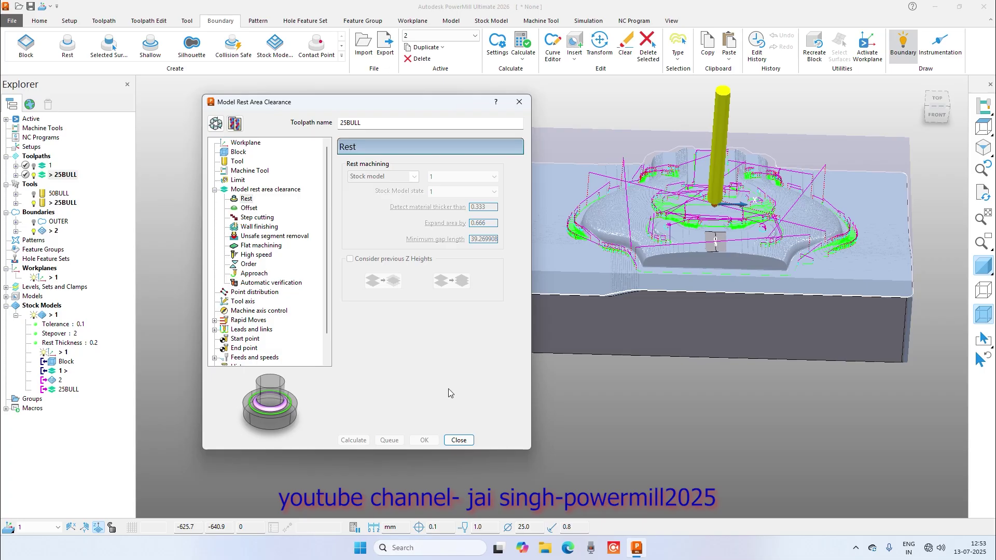
{"action": "left_click", "coordinate": [459, 440]}
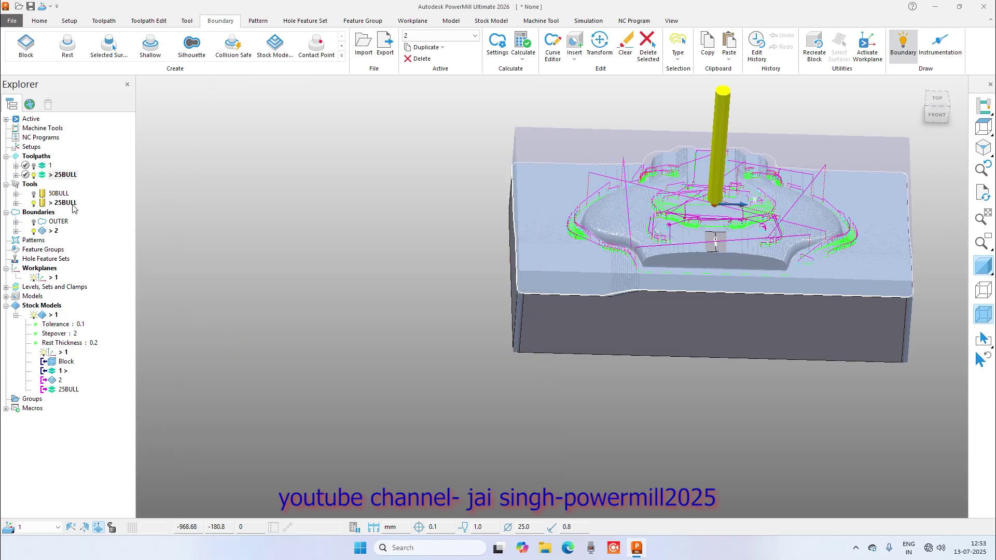
Step: Hide the 25BULL tool and stock model 1, and examine the rest toolpath over the core
{"action": "left_click", "coordinate": [34, 203]}
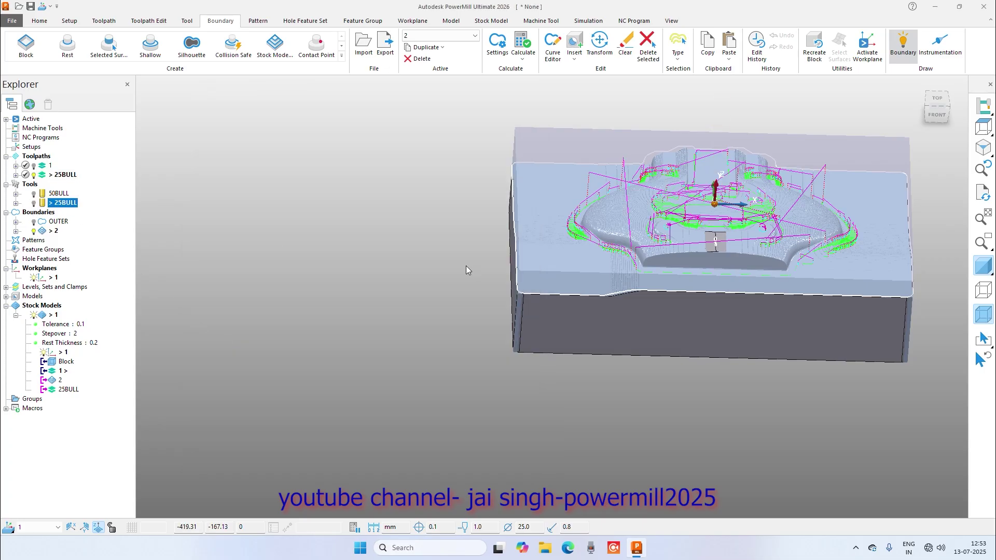
{"action": "scroll", "coordinate": [463, 294], "scroll_direction": "down", "scroll_amount": 2}
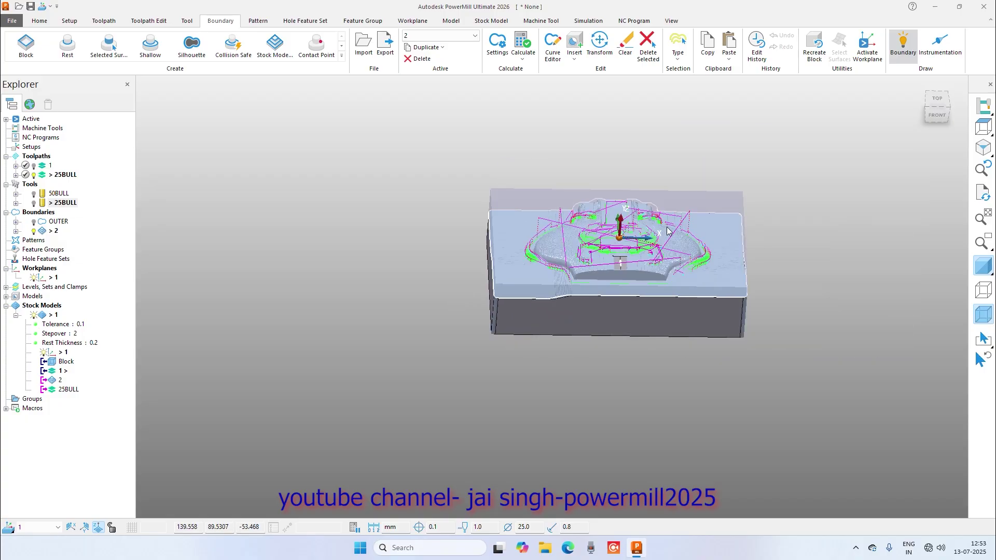
{"action": "scroll", "coordinate": [406, 300], "scroll_direction": "up", "scroll_amount": 4}
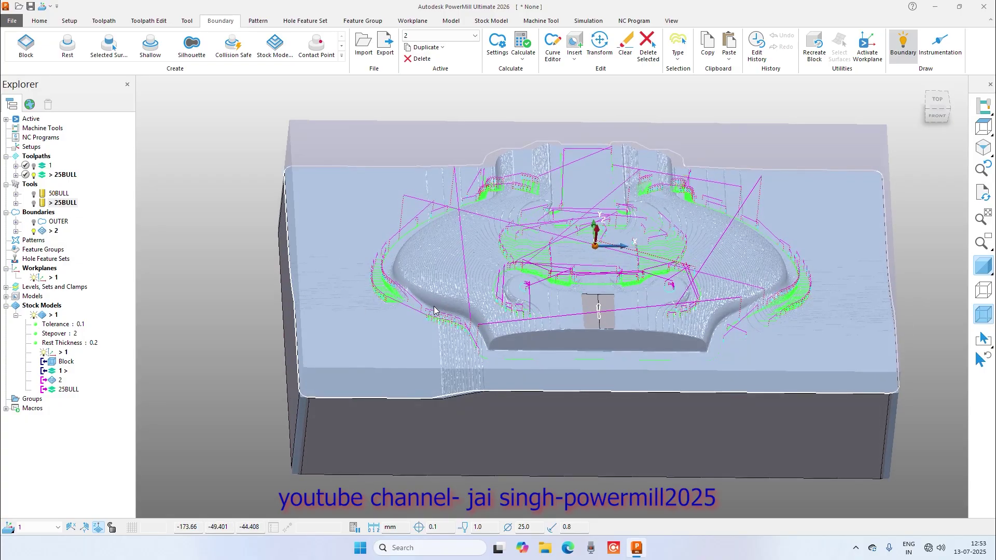
{"action": "scroll", "coordinate": [404, 306], "scroll_direction": "up", "scroll_amount": 3}
{"action": "scroll", "coordinate": [402, 310], "scroll_direction": "down", "scroll_amount": 2}
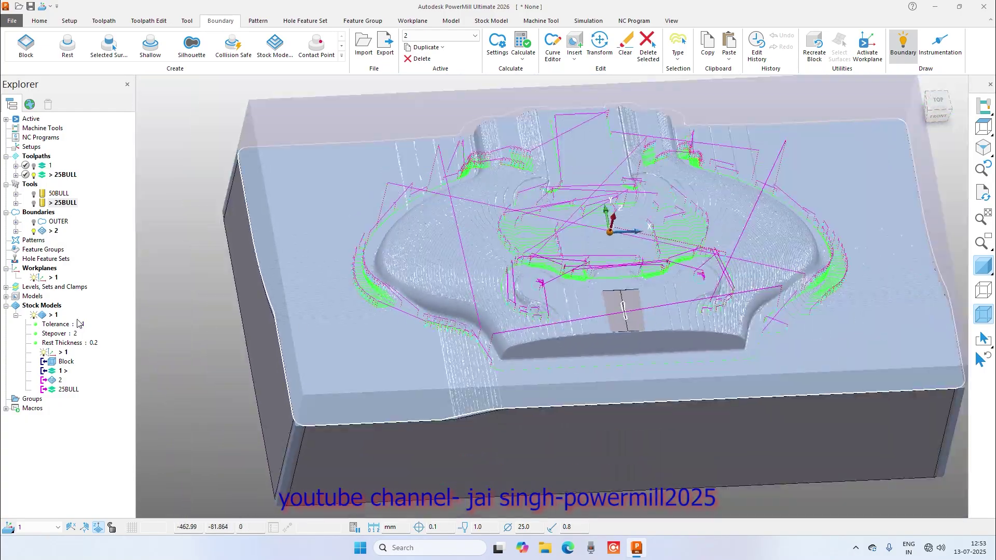
{"action": "left_click", "coordinate": [34, 315]}
{"action": "scroll", "coordinate": [509, 314], "scroll_direction": "up", "scroll_amount": 2}
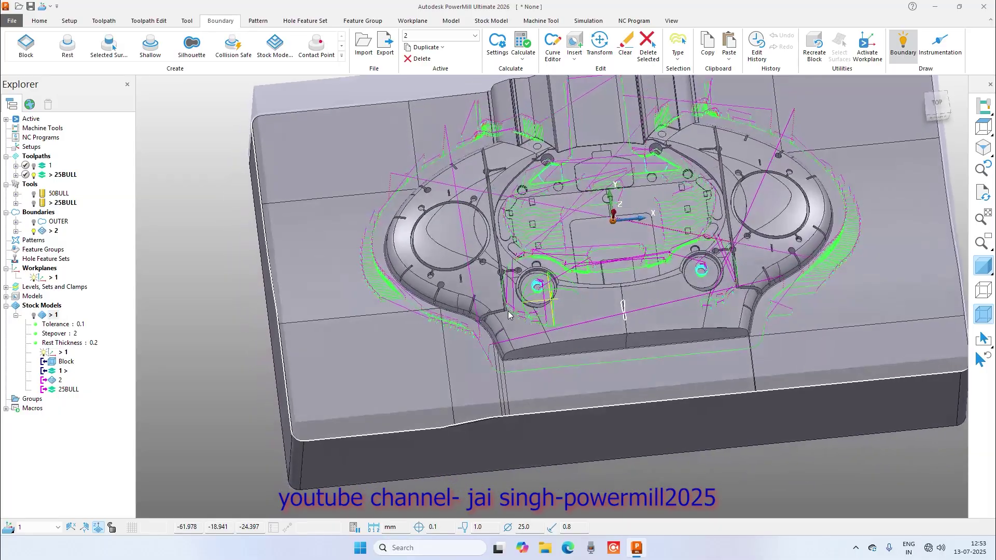
{"action": "scroll", "coordinate": [509, 314], "scroll_direction": "up", "scroll_amount": 1}
{"action": "scroll", "coordinate": [554, 270], "scroll_direction": "up", "scroll_amount": 2}
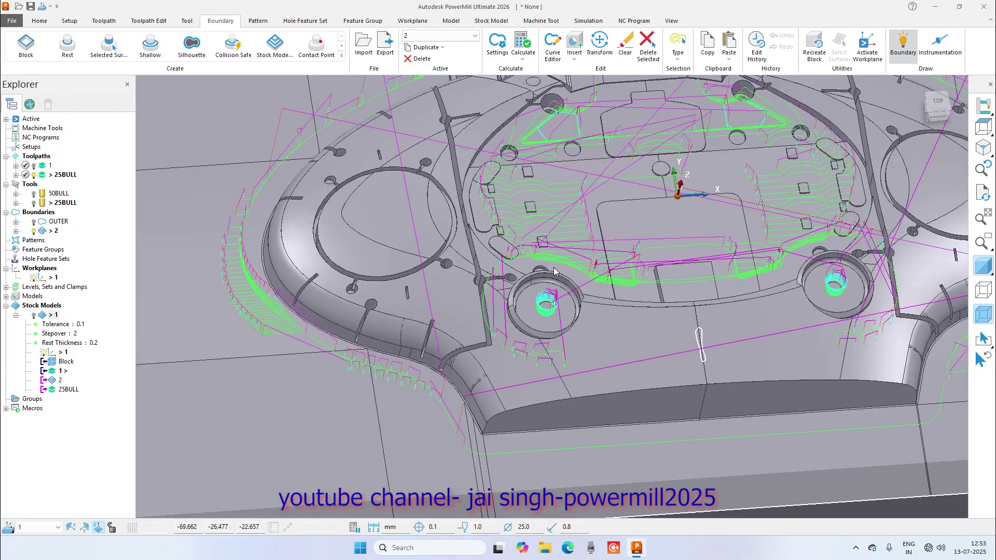
{"action": "scroll", "coordinate": [554, 270], "scroll_direction": "down", "scroll_amount": 2}
Step: Make another copy of roughing toolpath 1 and open the new copy for editing
{"action": "right_click", "coordinate": [52, 166]}
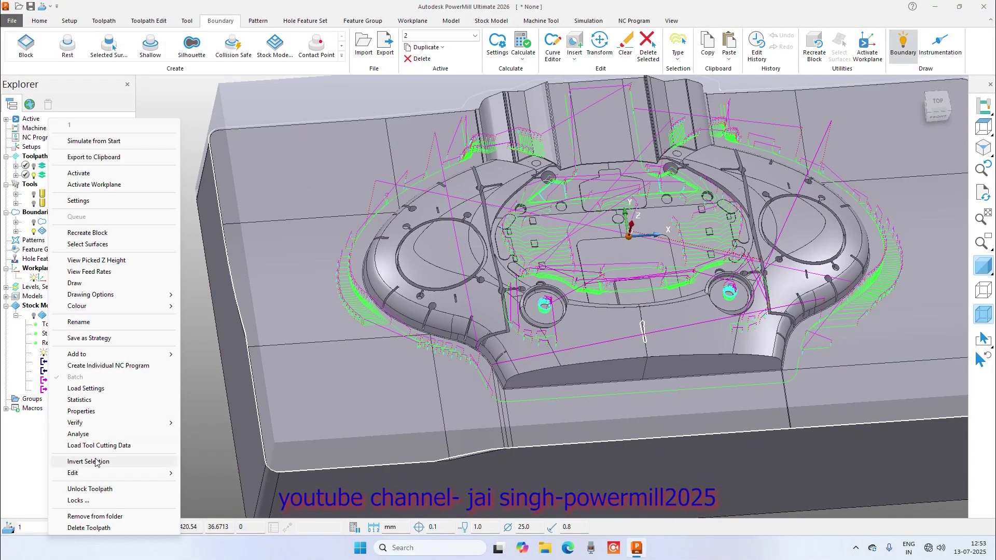
{"action": "mouse_move", "coordinate": [93, 472]}
{"action": "left_click", "coordinate": [220, 441]}
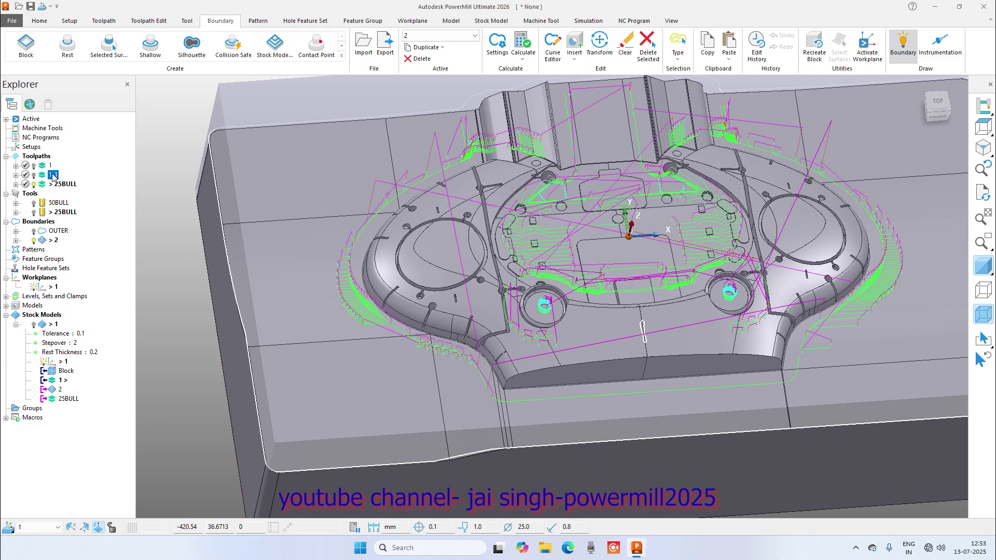
{"action": "right_click", "coordinate": [52, 174]}
{"action": "left_click", "coordinate": [79, 200]}
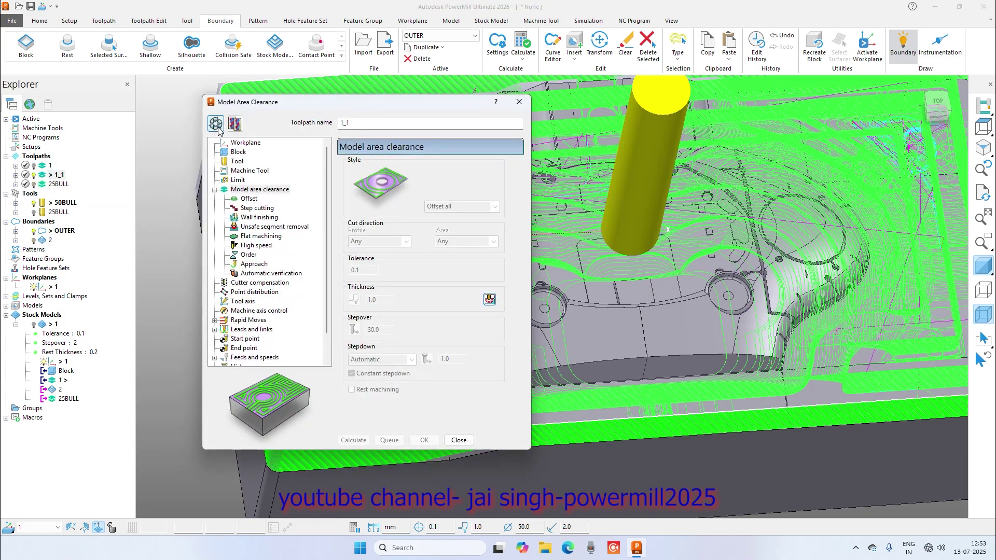
Step: Turn on rest machining for the new toolpath copy and set its stepover to 12.5
{"action": "left_click", "coordinate": [237, 161]}
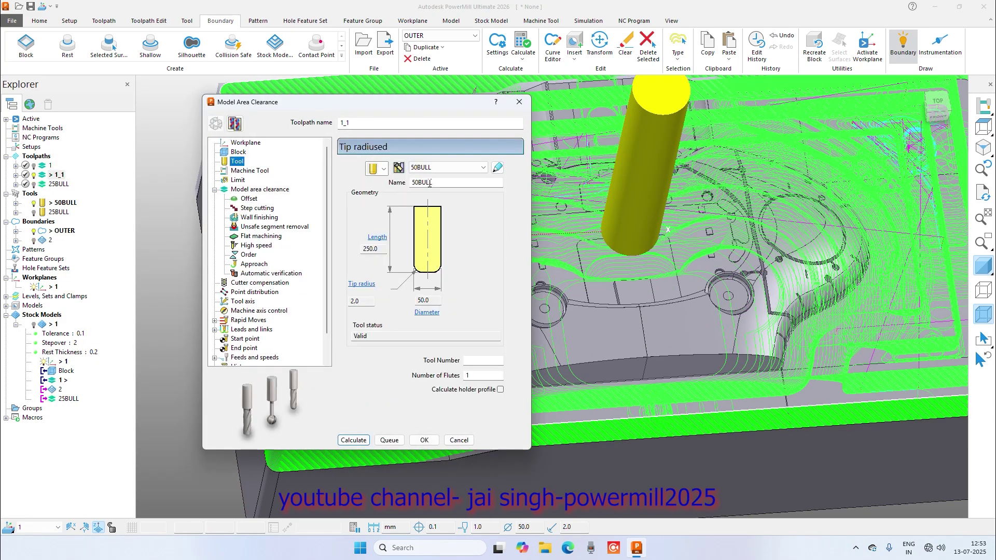
{"action": "left_click", "coordinate": [238, 180]}
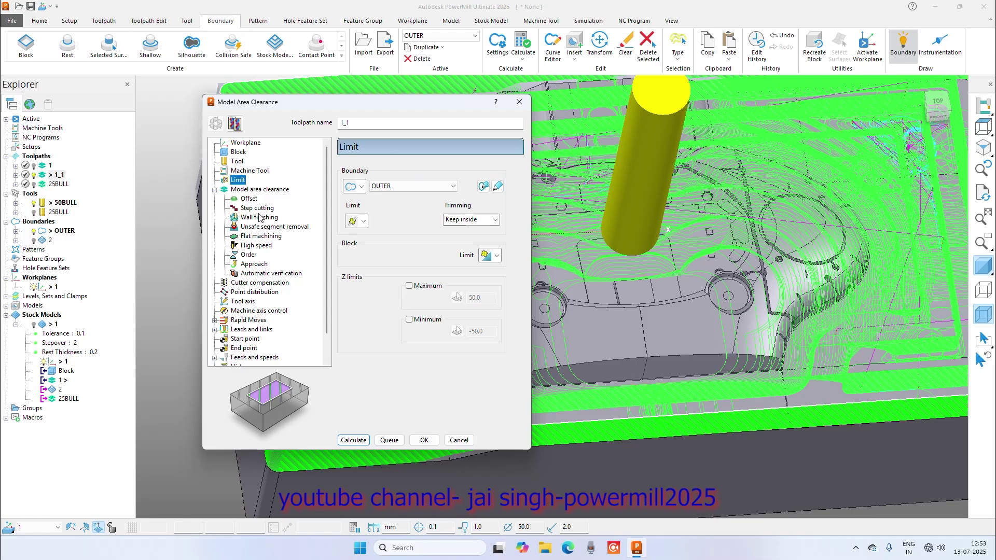
{"action": "left_click", "coordinate": [267, 189]}
{"action": "left_click", "coordinate": [352, 389]}
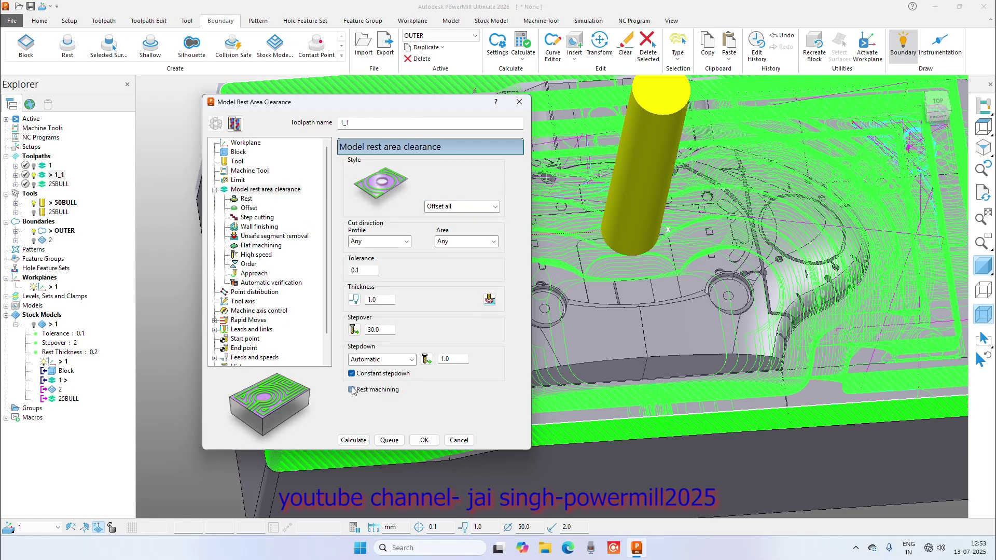
{"action": "double_click", "coordinate": [383, 330]}
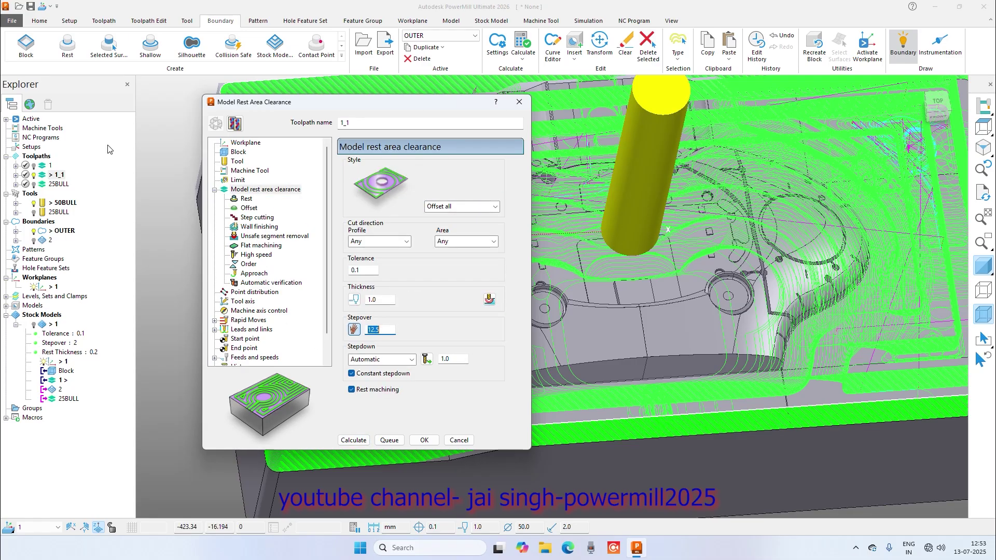
Step: Assign the 25BULL tool to the new rest machining toolpath copy
{"action": "left_click", "coordinate": [237, 162]}
{"action": "left_click", "coordinate": [483, 167]}
{"action": "left_click", "coordinate": [423, 193]}
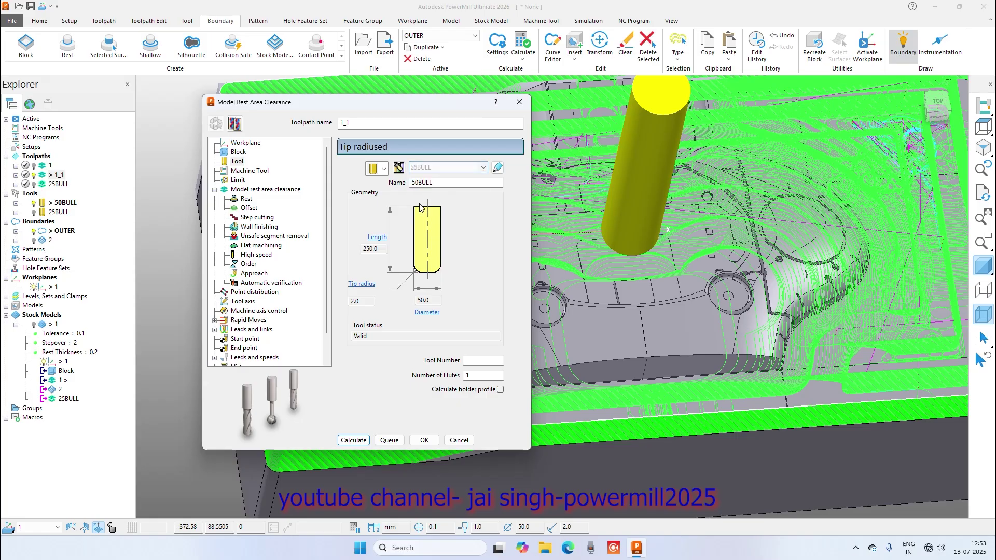
Step: Set the rest machining of toolpath 1_1 to reference a toolpath and pick toolpath 1 as the reference
{"action": "left_click", "coordinate": [246, 198]}
{"action": "left_click", "coordinate": [446, 178]}
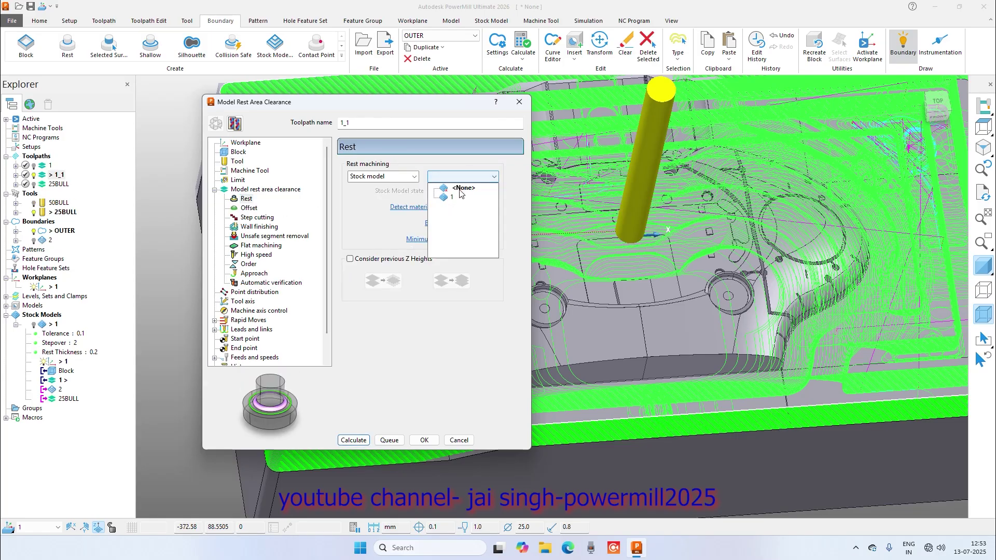
{"action": "left_click", "coordinate": [415, 179]}
{"action": "left_click", "coordinate": [415, 179]}
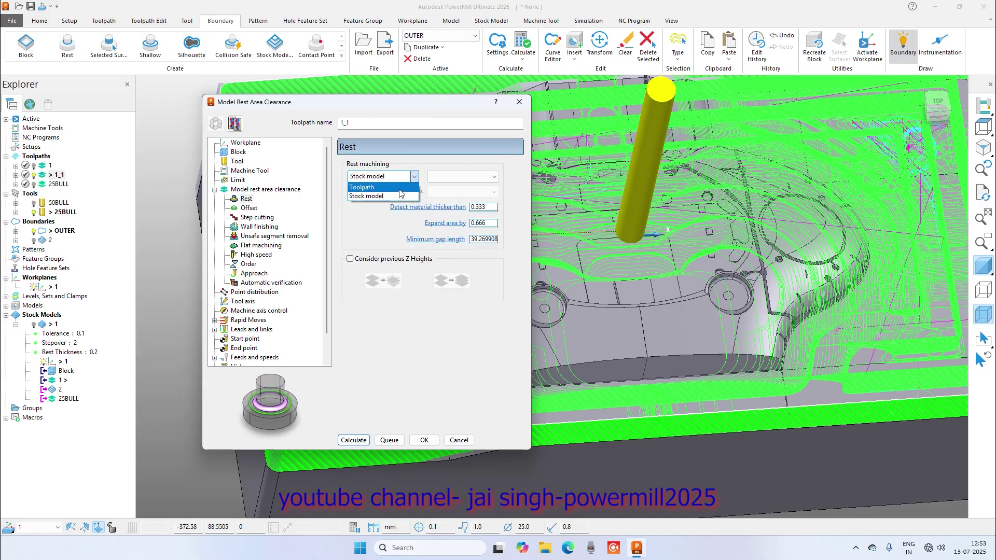
{"action": "left_click", "coordinate": [402, 198]}
{"action": "left_click", "coordinate": [467, 177]}
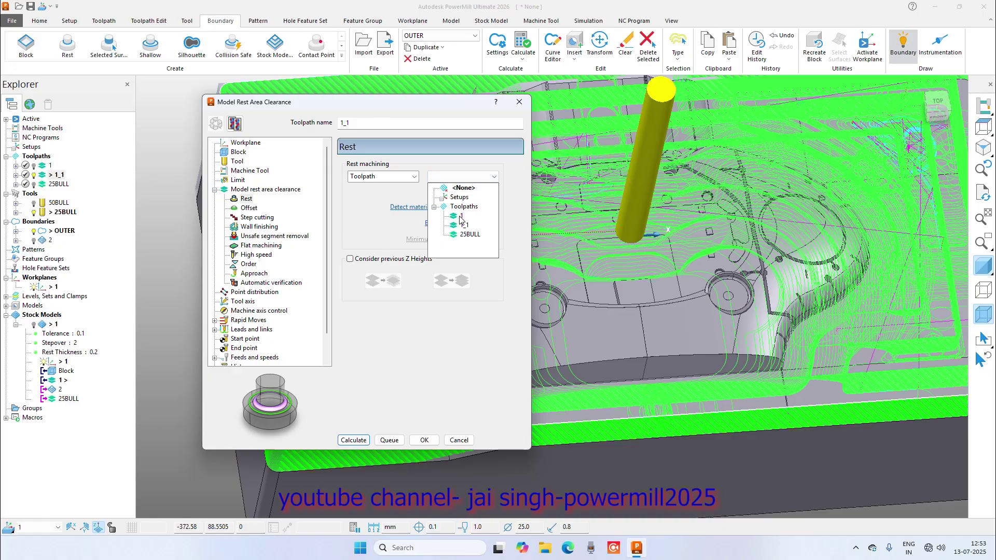
{"action": "left_click", "coordinate": [462, 216]}
Step: Calculate the 1_1 model rest area clearance toolpath and close its settings
{"action": "left_click", "coordinate": [265, 190]}
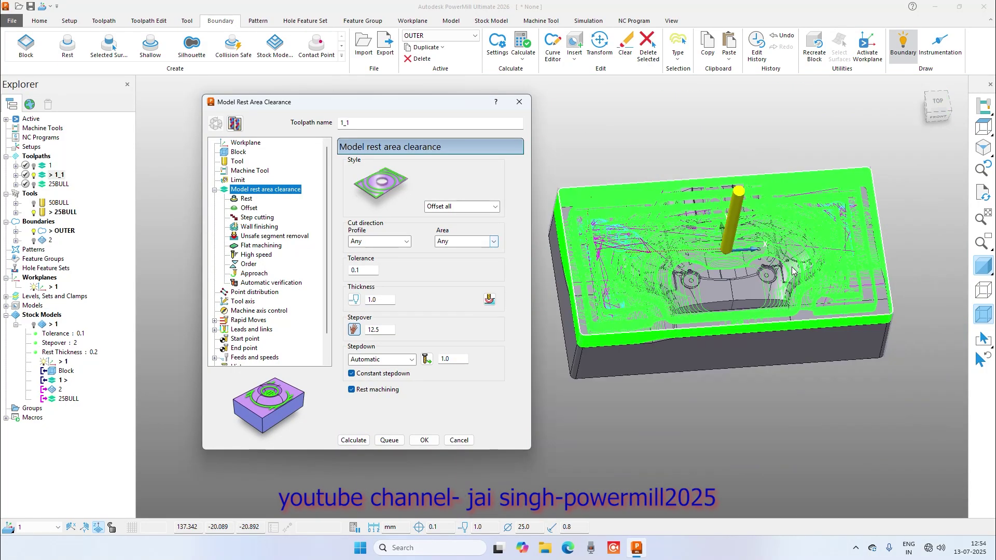
{"action": "left_click", "coordinate": [358, 444]}
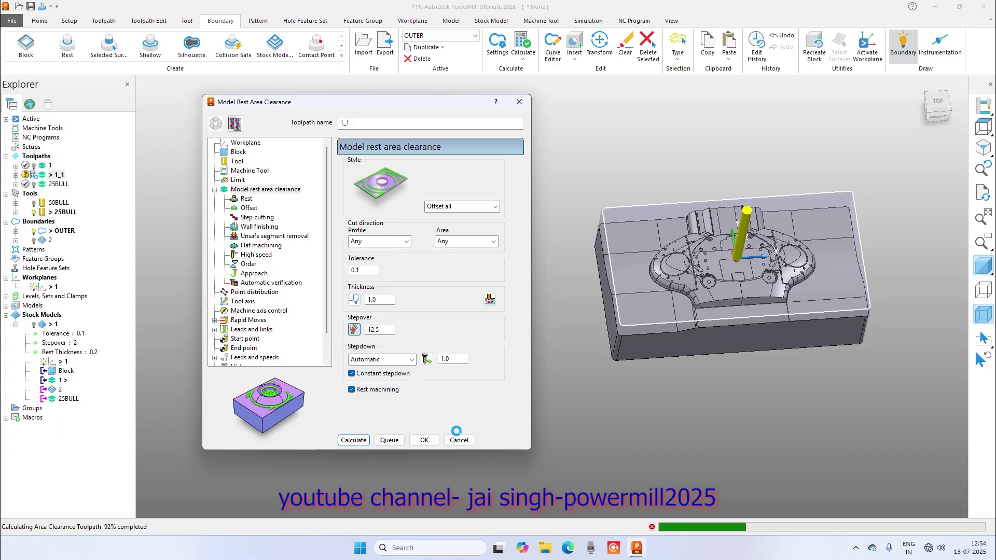
{"action": "left_click", "coordinate": [459, 440]}
Step: Toggle the display of toolpath 1_1 to compare its passes around the core with the 25BULL toolpath
{"action": "scroll", "coordinate": [572, 324], "scroll_direction": "up", "scroll_amount": 4}
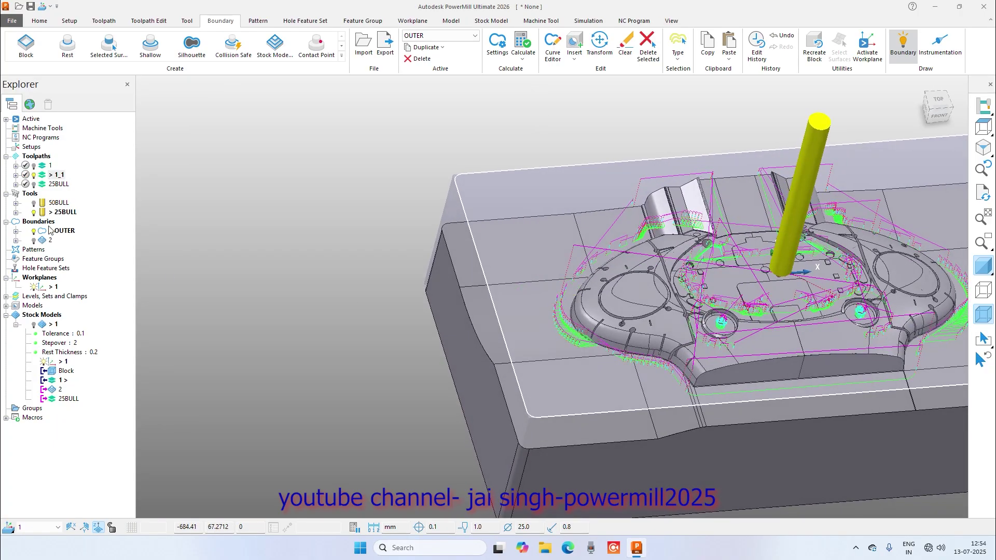
{"action": "scroll", "coordinate": [425, 270], "scroll_direction": "down", "scroll_amount": 2}
{"action": "scroll", "coordinate": [453, 305], "scroll_direction": "up", "scroll_amount": 5}
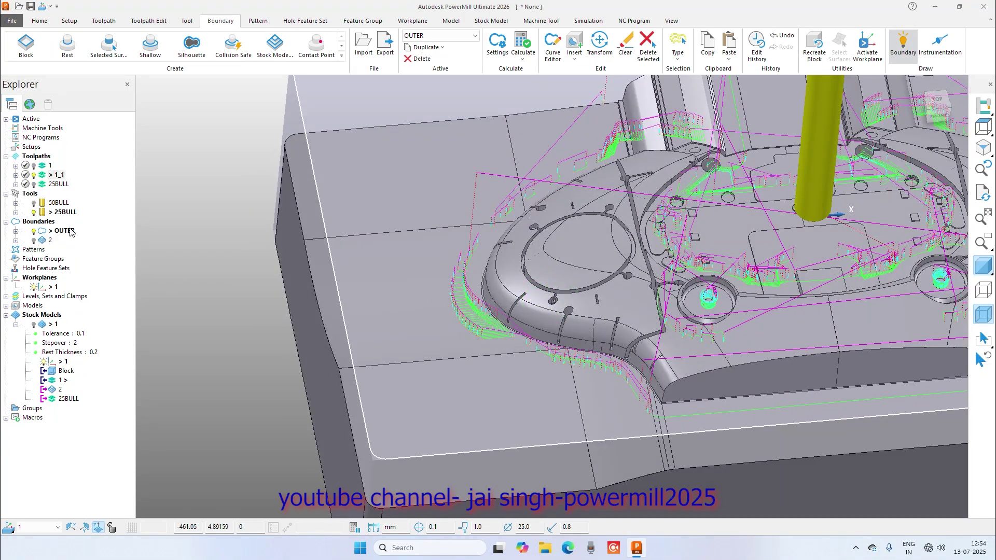
{"action": "left_click", "coordinate": [34, 175]}
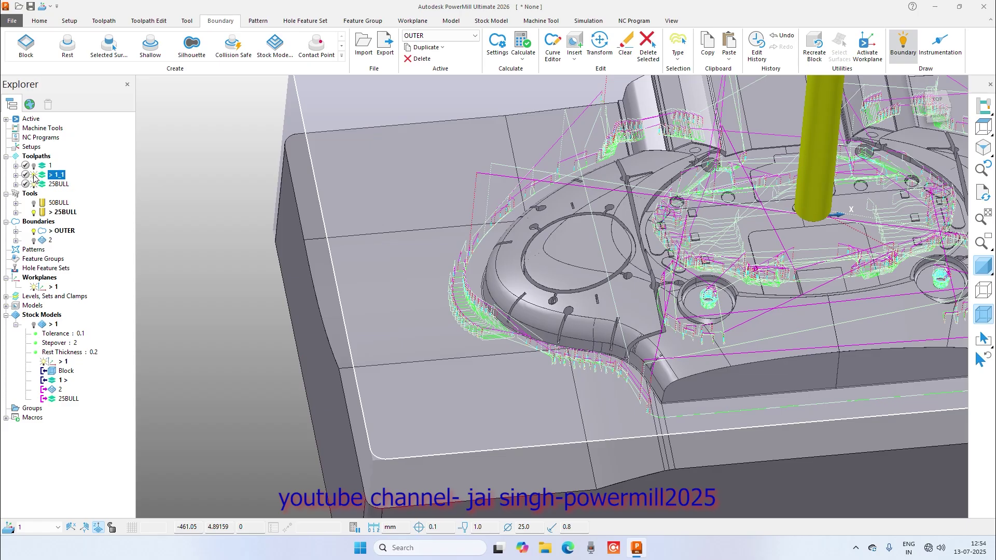
{"action": "left_click", "coordinate": [34, 175]}
{"action": "scroll", "coordinate": [399, 232], "scroll_direction": "down", "scroll_amount": 3}
{"action": "scroll", "coordinate": [581, 231], "scroll_direction": "up", "scroll_amount": 3}
{"action": "middle_click_drag", "start_coordinate": [384, 248], "coordinate": [353, 253]}
{"action": "left_click", "coordinate": [33, 175]}
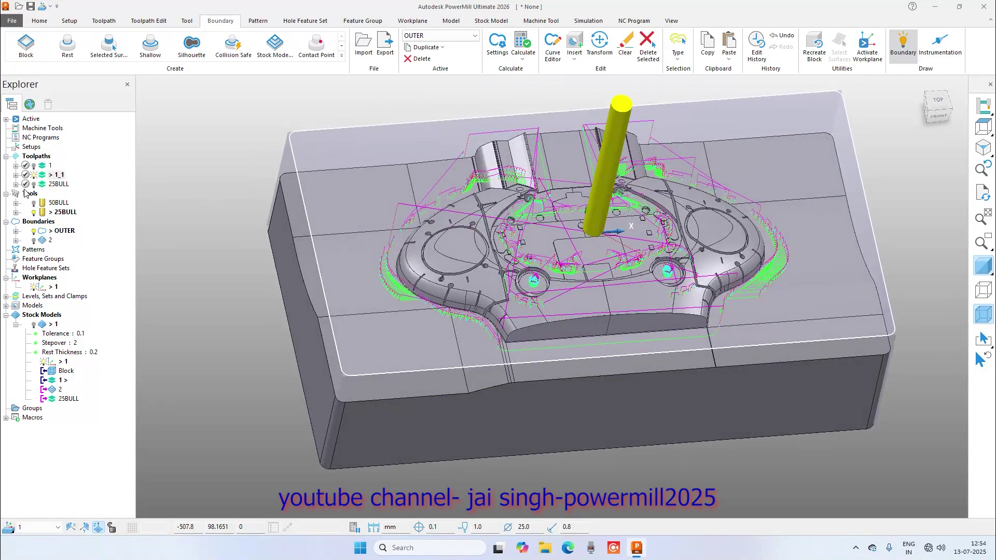
Step: Show the 25BULL toolpath in place of 1_1, examine its passes over the core, and hide it again
{"action": "left_click", "coordinate": [32, 176]}
{"action": "left_click", "coordinate": [33, 184]}
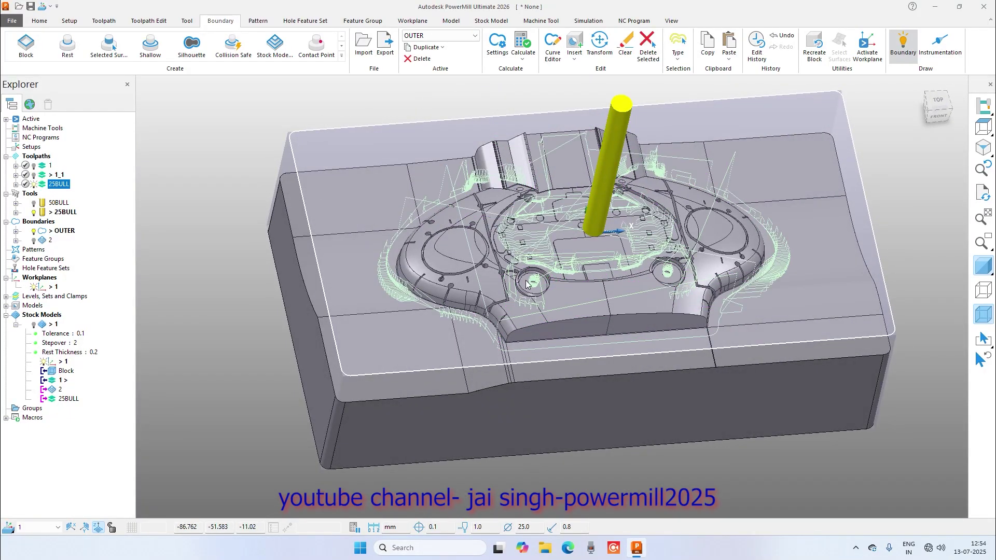
{"action": "scroll", "coordinate": [461, 169], "scroll_direction": "up", "scroll_amount": 2}
{"action": "middle_click_drag", "start_coordinate": [462, 172], "coordinate": [423, 194]}
{"action": "middle_click_drag", "start_coordinate": [450, 335], "coordinate": [490, 280]}
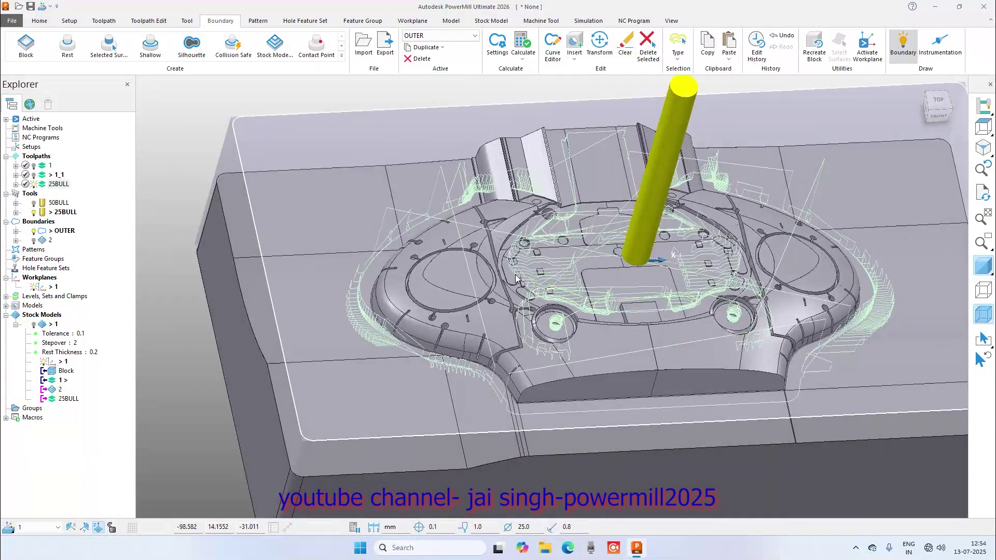
{"action": "left_click", "coordinate": [35, 186]}
Step: Examine the bare core around the circular pockets, briefly redisplaying the 25BULL toolpath for comparison
{"action": "scroll", "coordinate": [597, 321], "scroll_direction": "down", "scroll_amount": 3}
{"action": "mouse_move", "coordinate": [705, 333]}
{"action": "middle_mouse_down"}
{"action": "mouse_move", "coordinate": [566, 331]}
{"action": "mouse_move", "coordinate": [714, 332]}
{"action": "middle_mouse_up"}
{"action": "scroll", "coordinate": [714, 333], "scroll_direction": "up", "scroll_amount": 4}
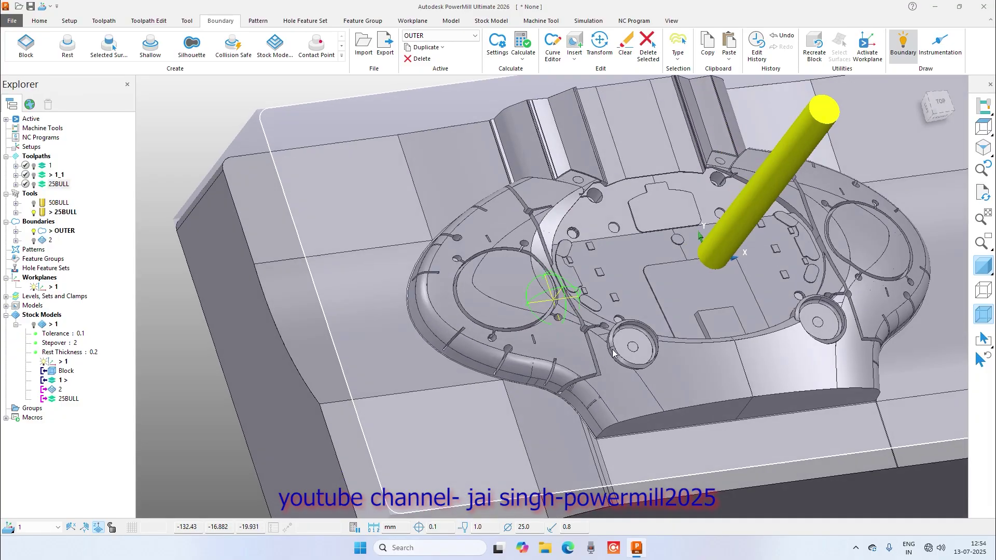
{"action": "left_click", "coordinate": [34, 185]}
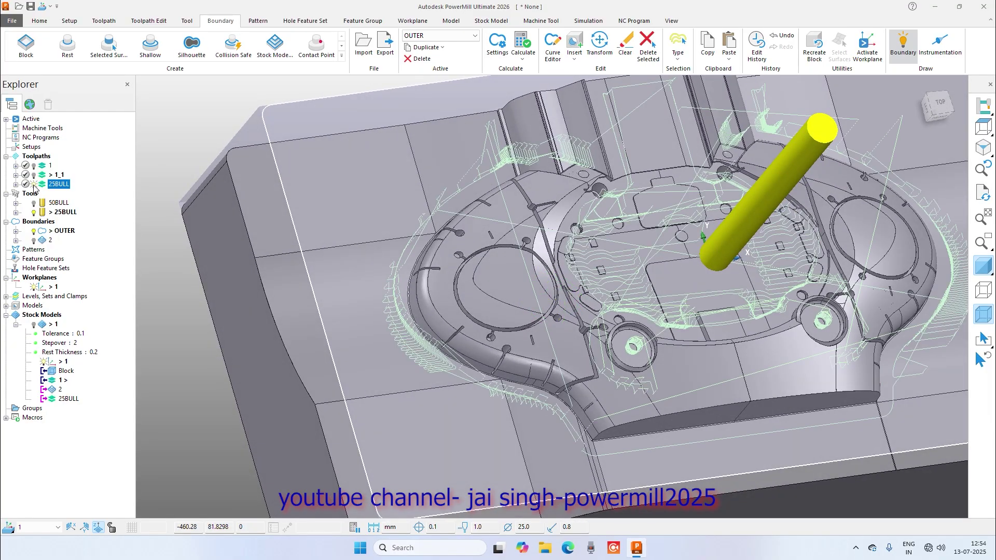
{"action": "left_click", "coordinate": [33, 185]}
Step: Display toolpath 1_1 on its own, examine its passes around the core, and hide it
{"action": "scroll", "coordinate": [511, 285], "scroll_direction": "down", "scroll_amount": 3}
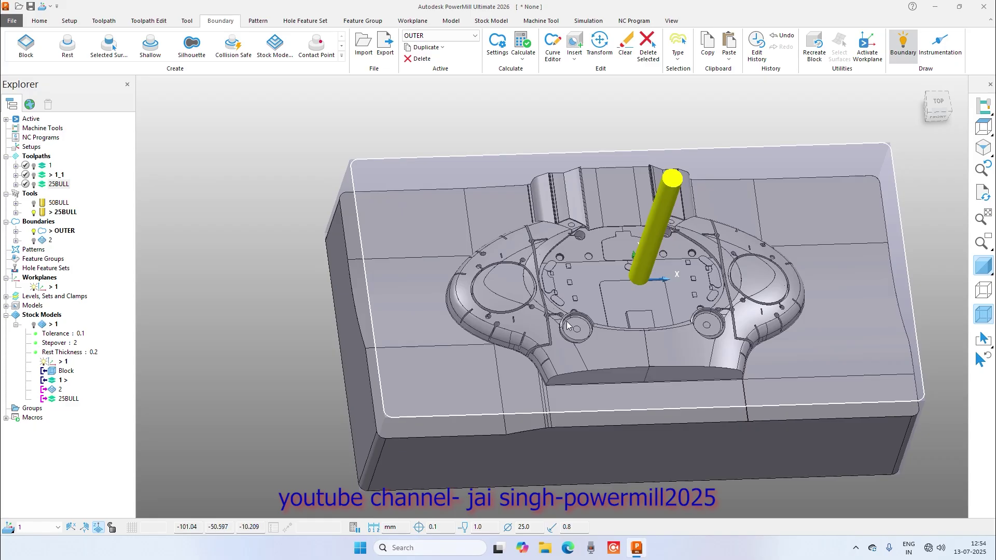
{"action": "middle_click_drag", "start_coordinate": [632, 319], "coordinate": [617, 297]}
{"action": "left_click", "coordinate": [34, 175]}
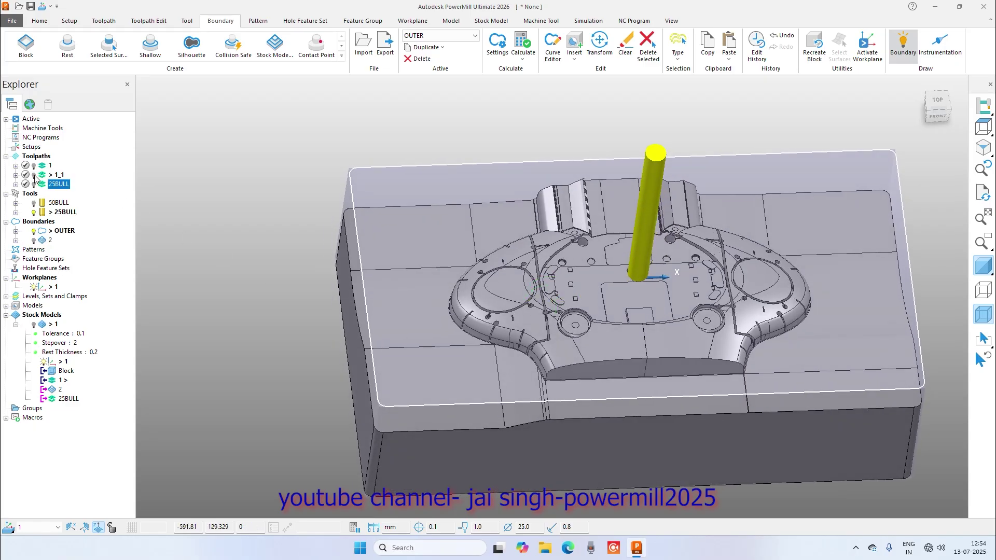
{"action": "scroll", "coordinate": [485, 343], "scroll_direction": "up", "scroll_amount": 3}
{"action": "middle_click_drag", "start_coordinate": [485, 342], "coordinate": [529, 337]}
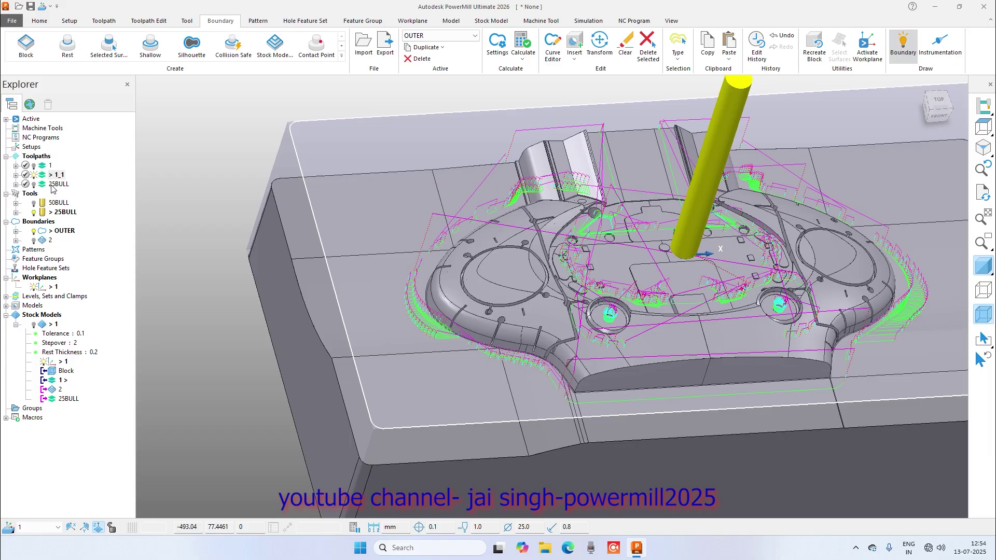
{"action": "left_click", "coordinate": [33, 175]}
{"action": "left_click", "coordinate": [34, 174]}
{"action": "scroll", "coordinate": [562, 292], "scroll_direction": "down", "scroll_amount": 3}
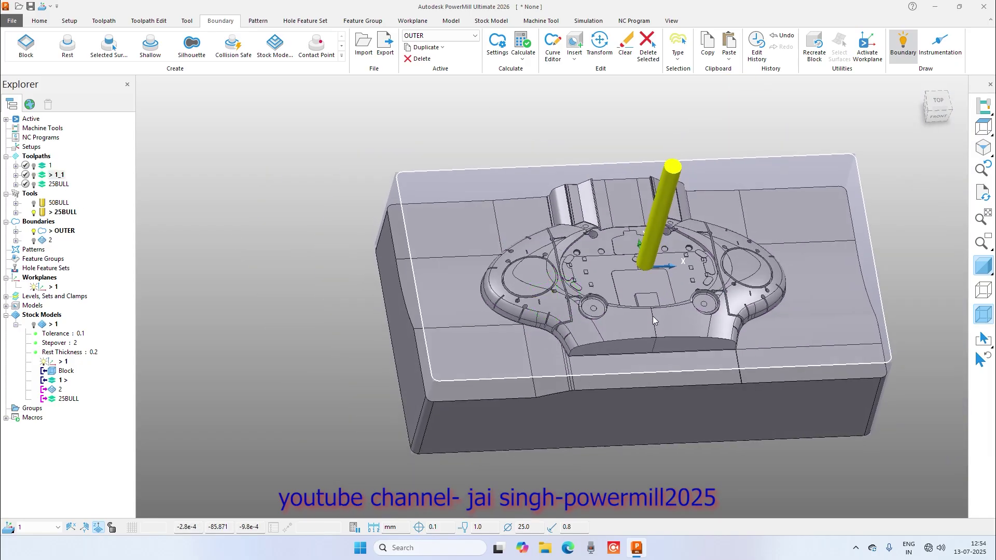